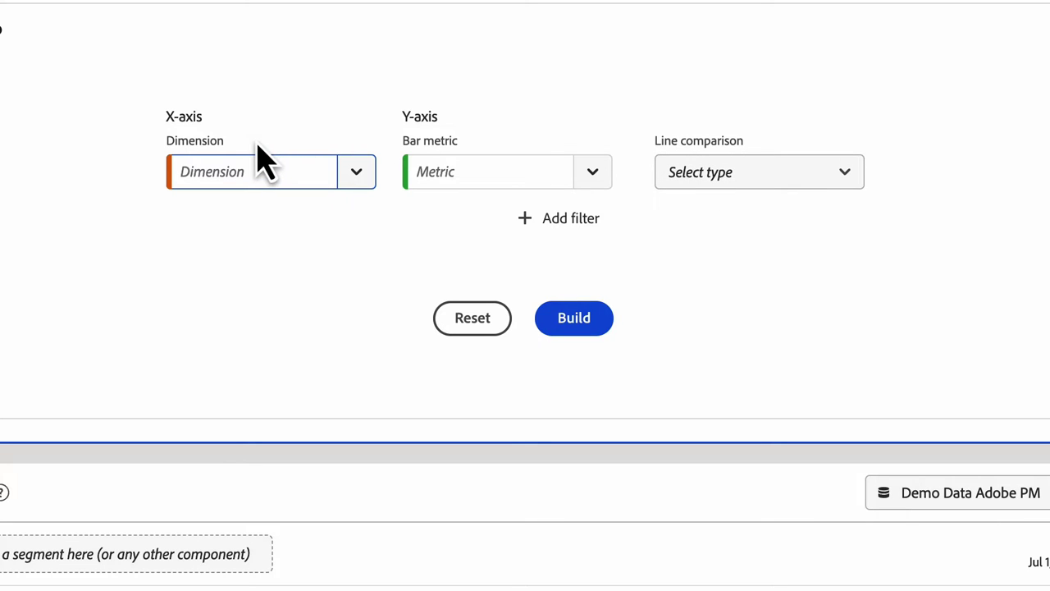
- Open the X-axis Dimension dropdown in the Combo chart builder
{"action": "left_click", "coordinate": [356, 174]}
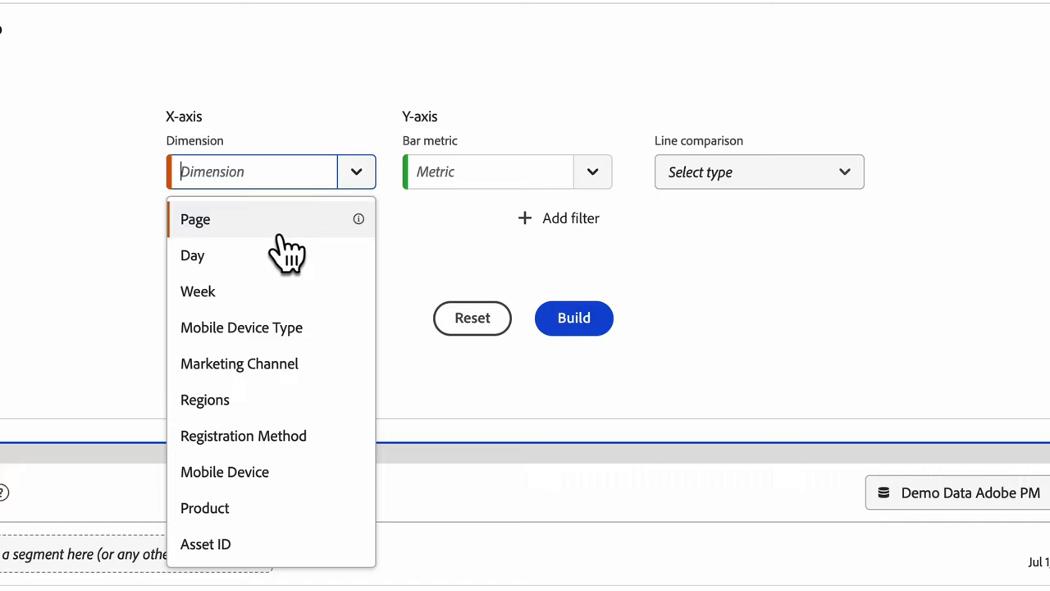
- Set Day as the x-axis dimension and Visits as the bar metric
{"action": "left_click", "coordinate": [242, 264]}
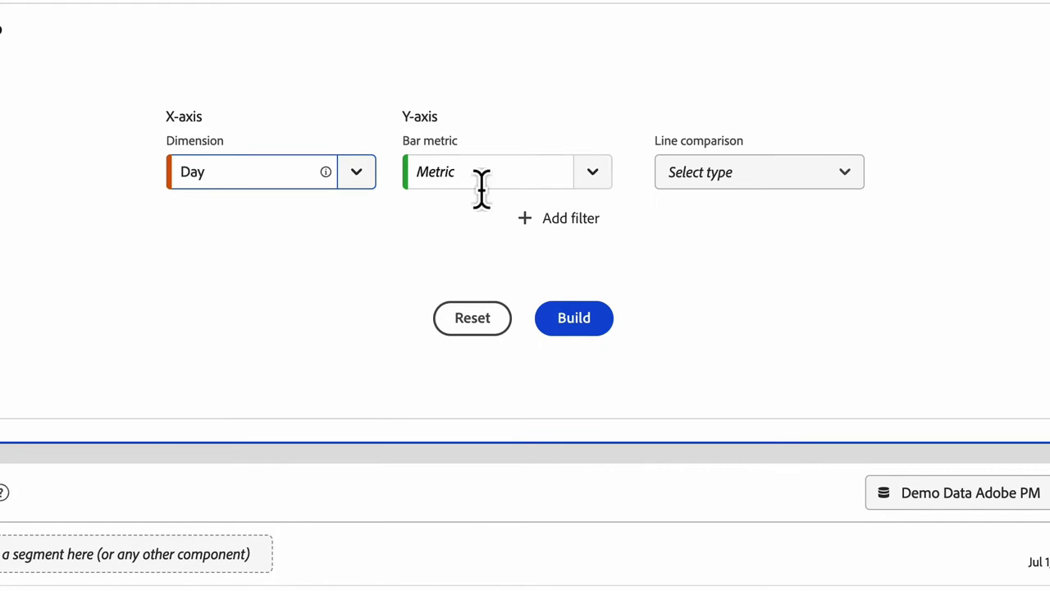
{"action": "left_click", "coordinate": [592, 176]}
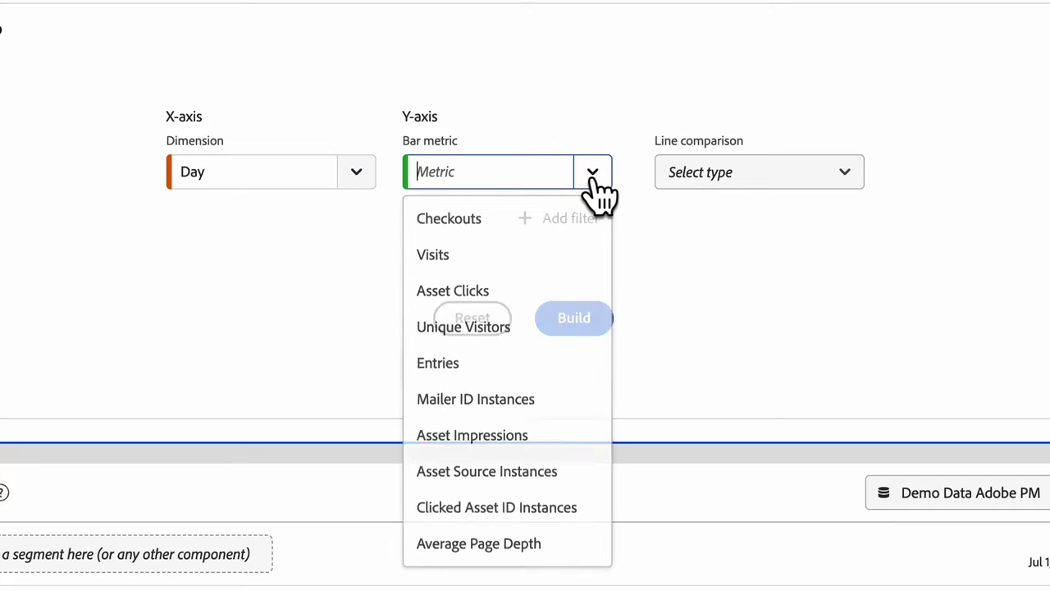
{"action": "left_click", "coordinate": [469, 259]}
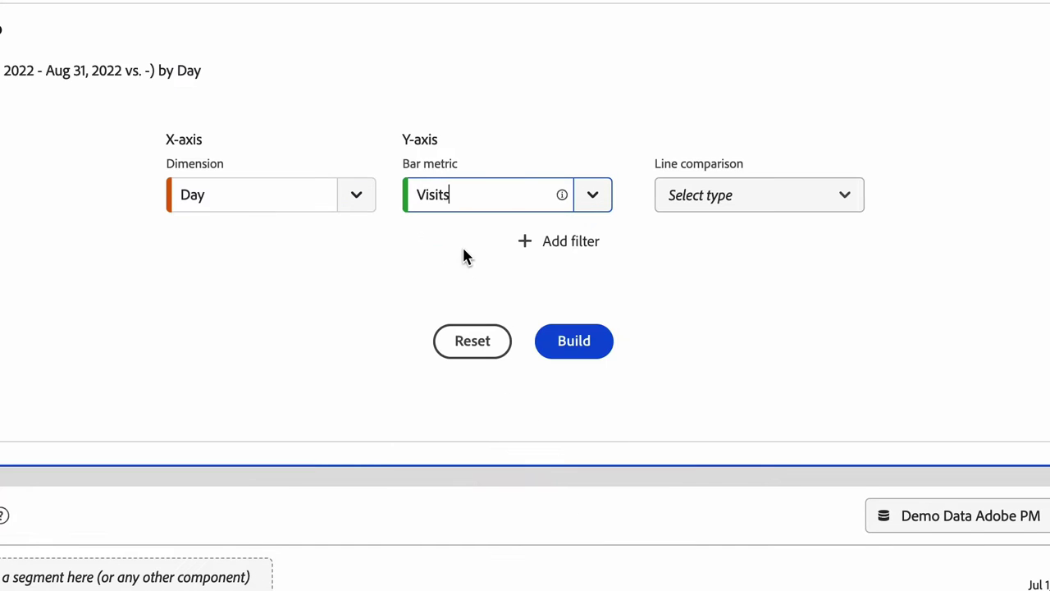
- Add USA, Single Page Visits and 11-20 Days filters, then remove the first two
{"action": "left_click", "coordinate": [566, 246]}
{"action": "left_click", "coordinate": [592, 265]}
{"action": "left_click", "coordinate": [479, 330]}
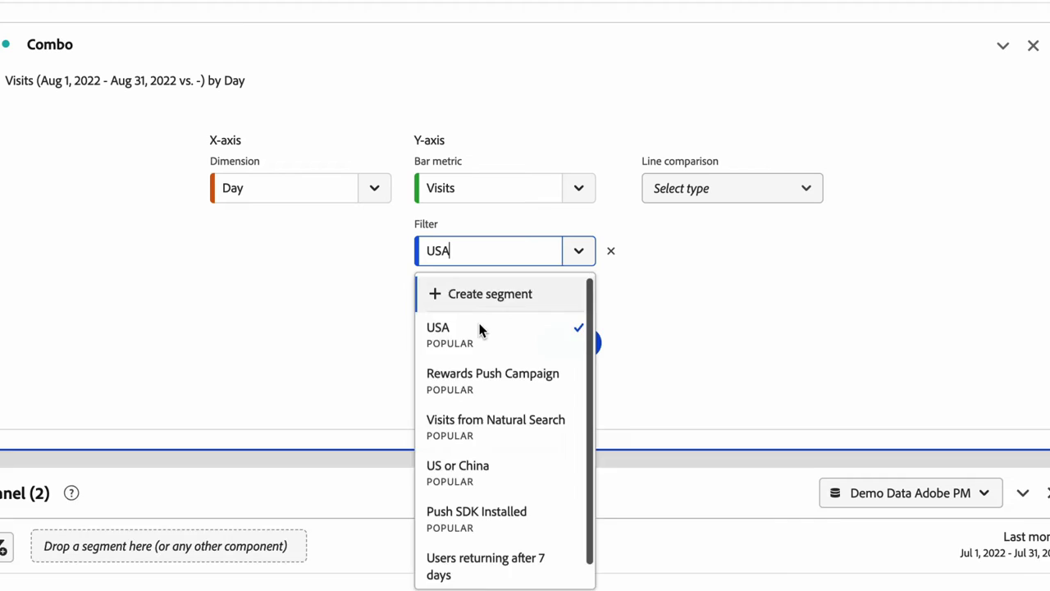
{"action": "left_click", "coordinate": [569, 289]}
{"action": "left_click", "coordinate": [579, 320]}
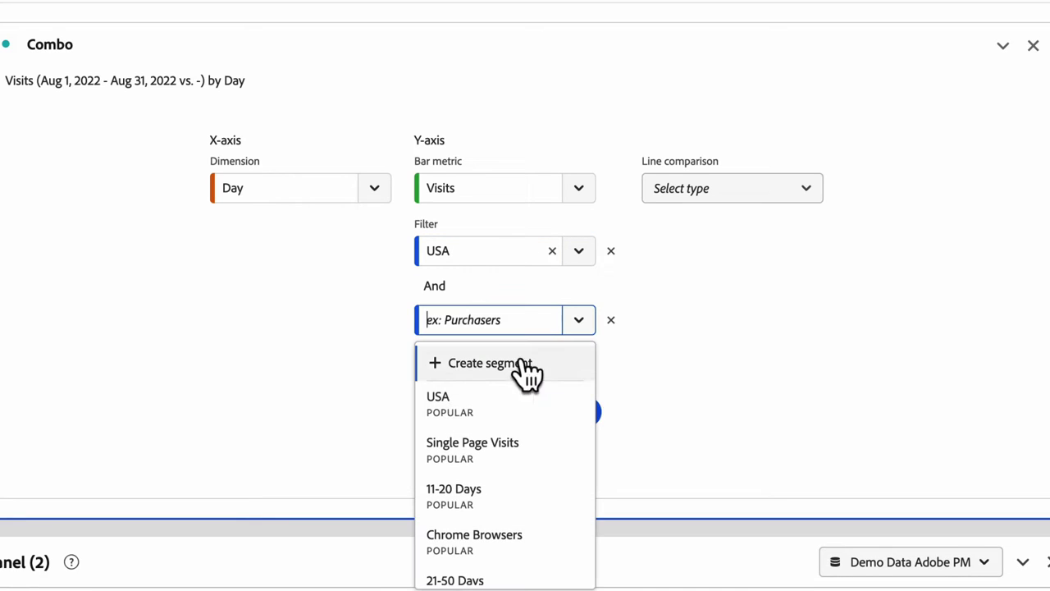
{"action": "left_click", "coordinate": [464, 450]}
{"action": "left_click", "coordinate": [577, 361]}
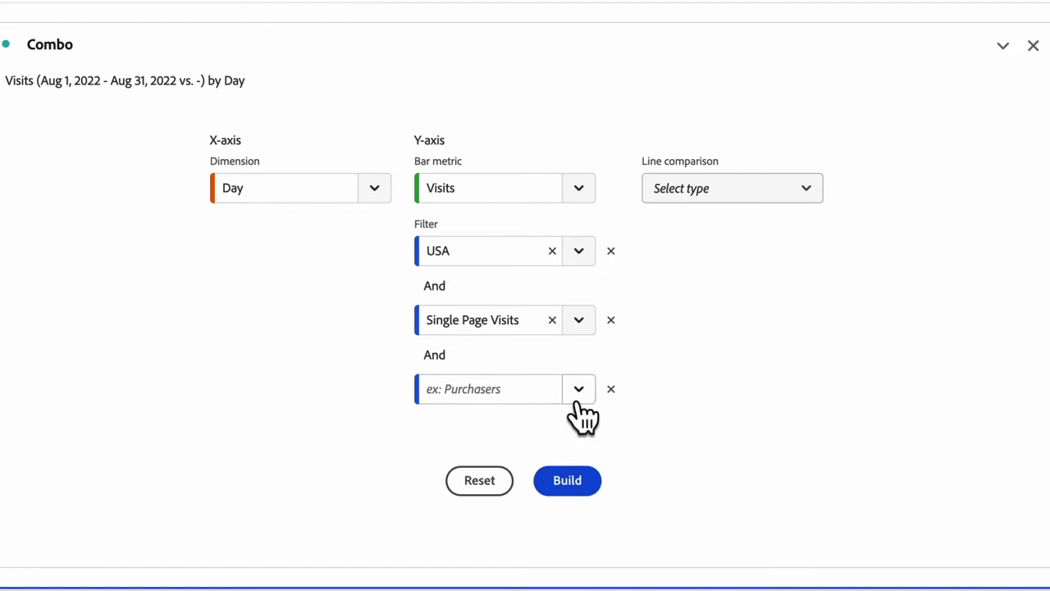
{"action": "left_click", "coordinate": [580, 390]}
{"action": "scroll", "coordinate": [458, 557], "scroll_direction": "down", "scroll_amount": 1}
{"action": "left_click", "coordinate": [456, 566]}
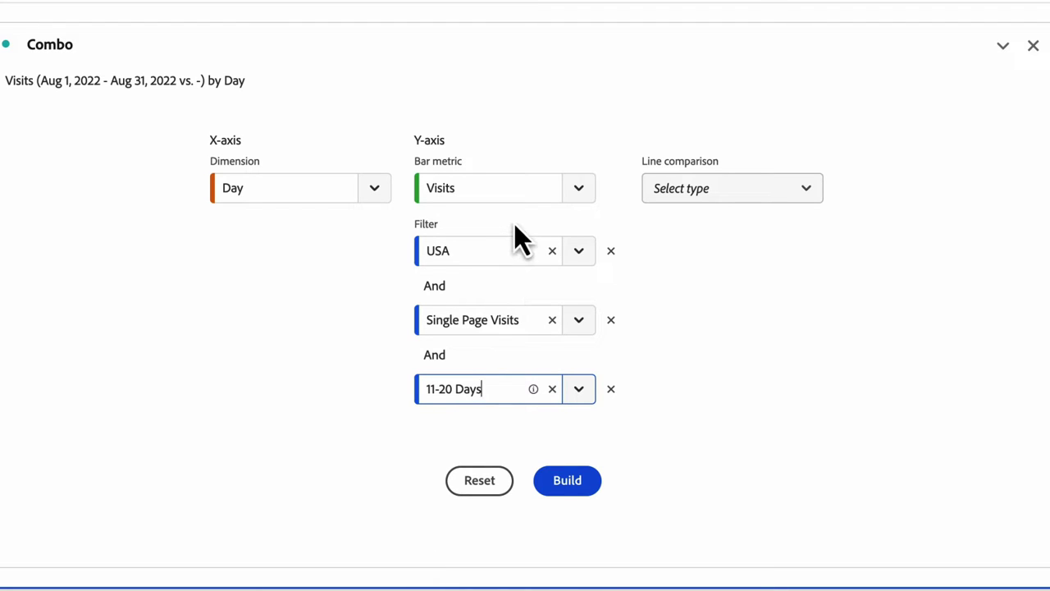
{"action": "left_click", "coordinate": [610, 251]}
{"action": "left_click", "coordinate": [610, 251]}
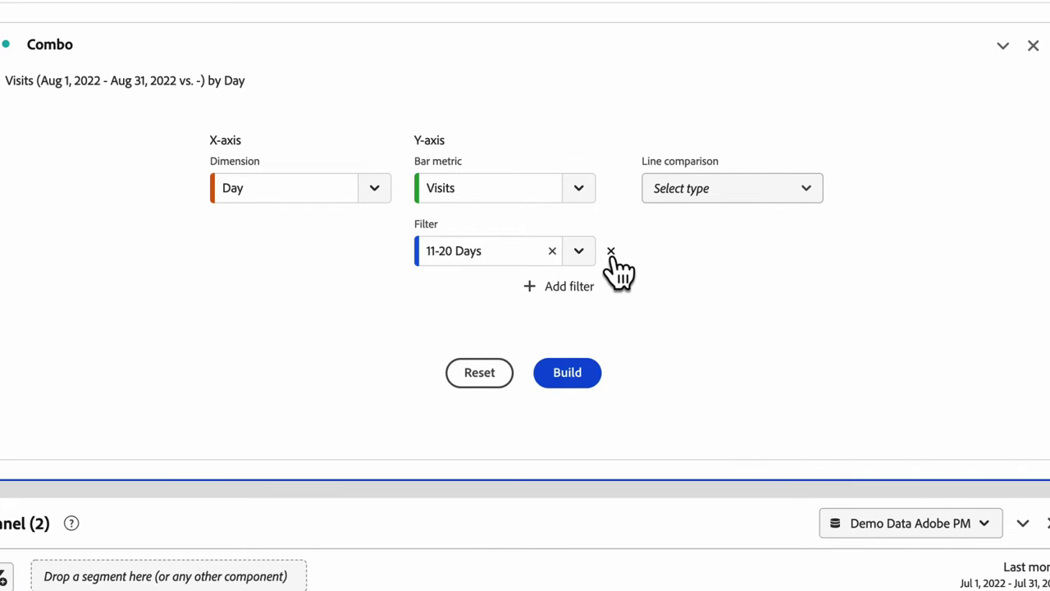
- Remove the 11-20 Days filter and list the line comparison types
{"action": "left_click", "coordinate": [610, 250]}
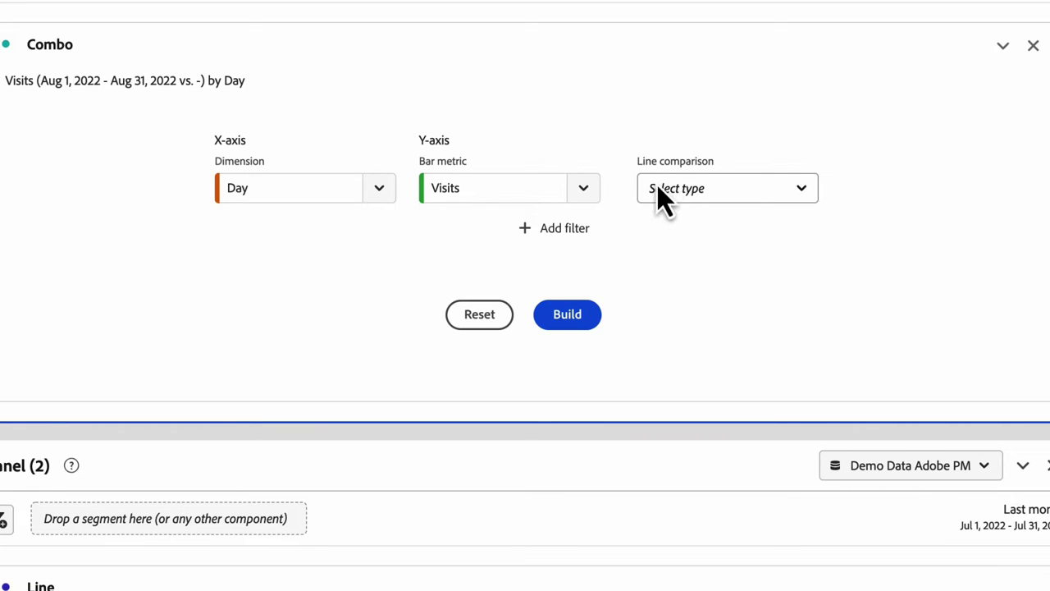
{"action": "left_click", "coordinate": [763, 197]}
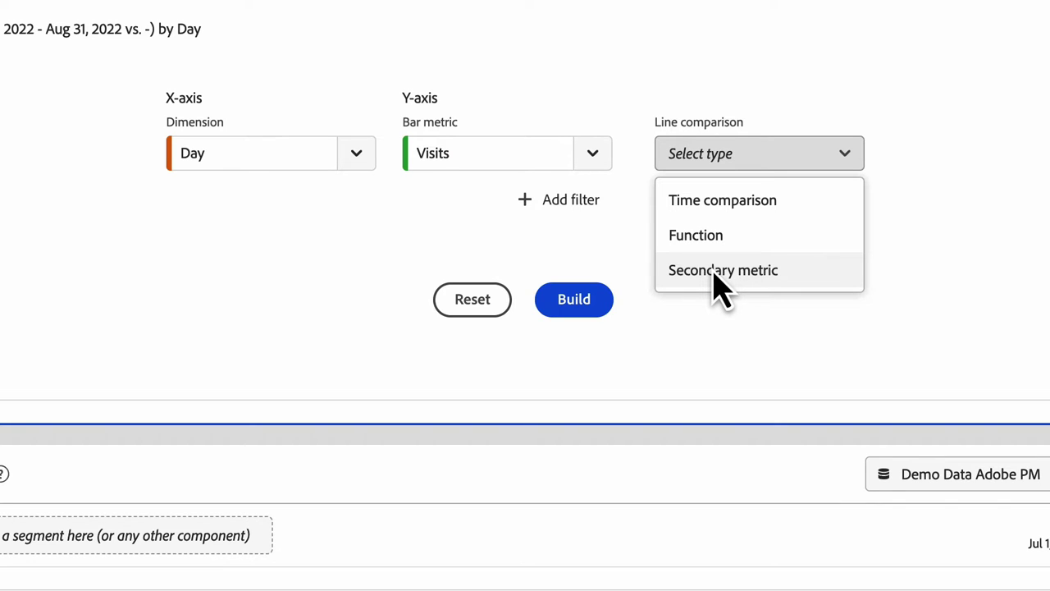
- Add a Time comparison line against Last month
{"action": "left_click", "coordinate": [734, 214]}
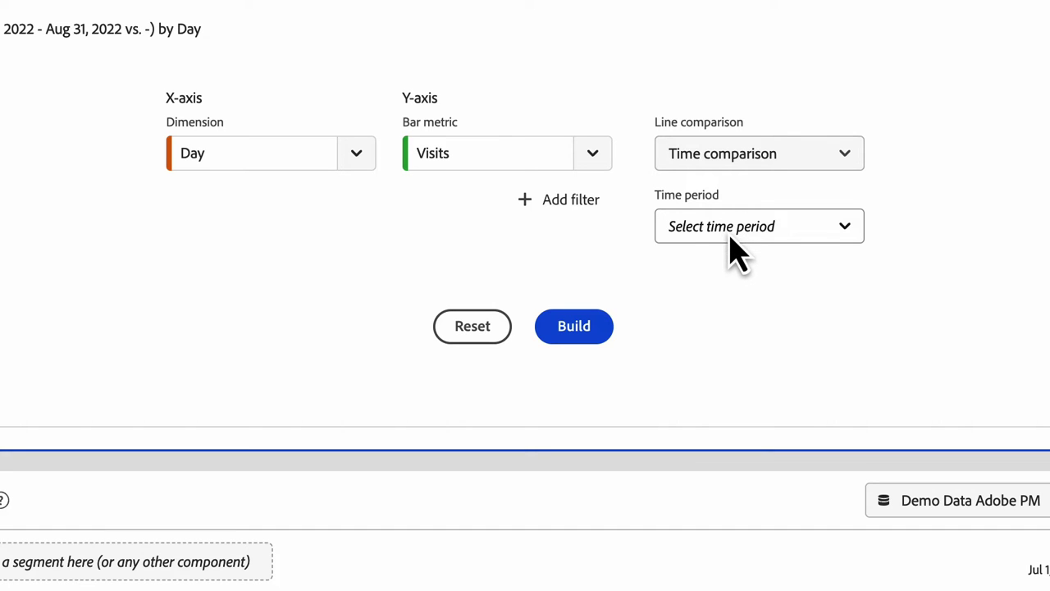
{"action": "left_click", "coordinate": [736, 246]}
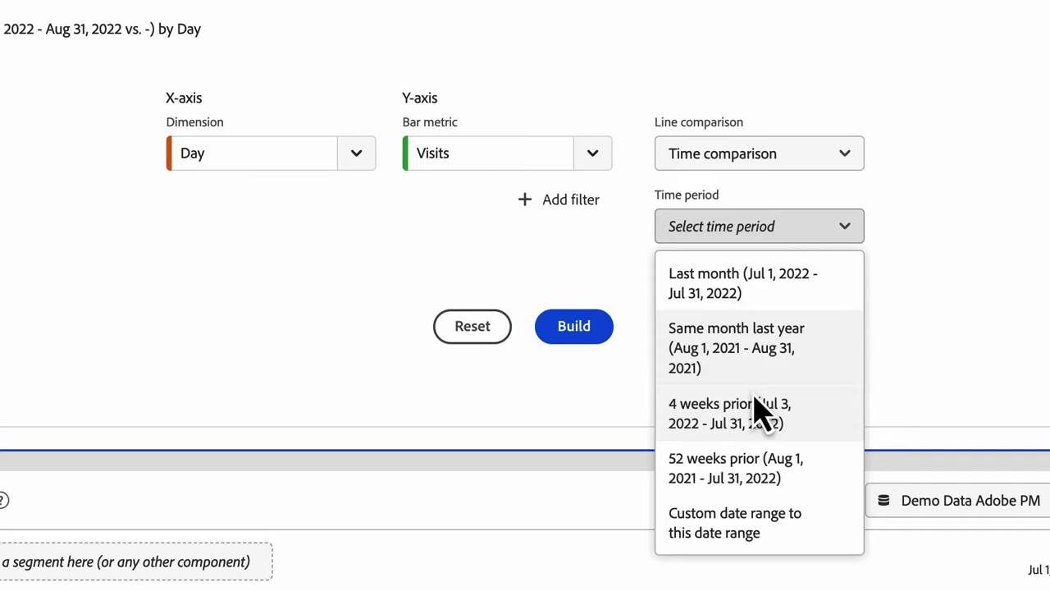
{"action": "left_click", "coordinate": [745, 297]}
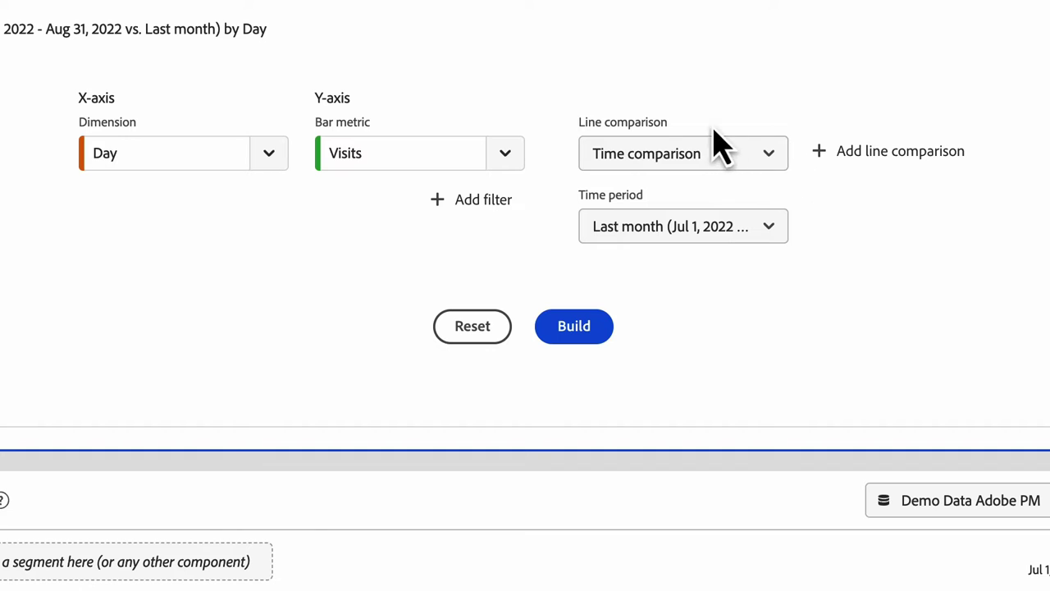
- Add a second time comparison for Same month last year and build the chart
{"action": "left_click", "coordinate": [841, 156]}
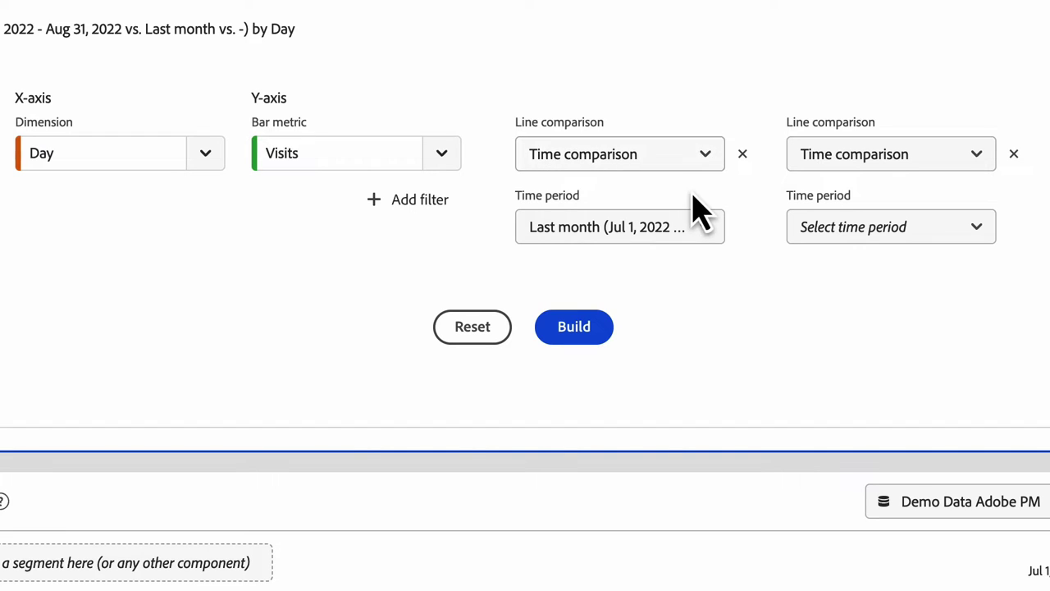
{"action": "left_click", "coordinate": [952, 168]}
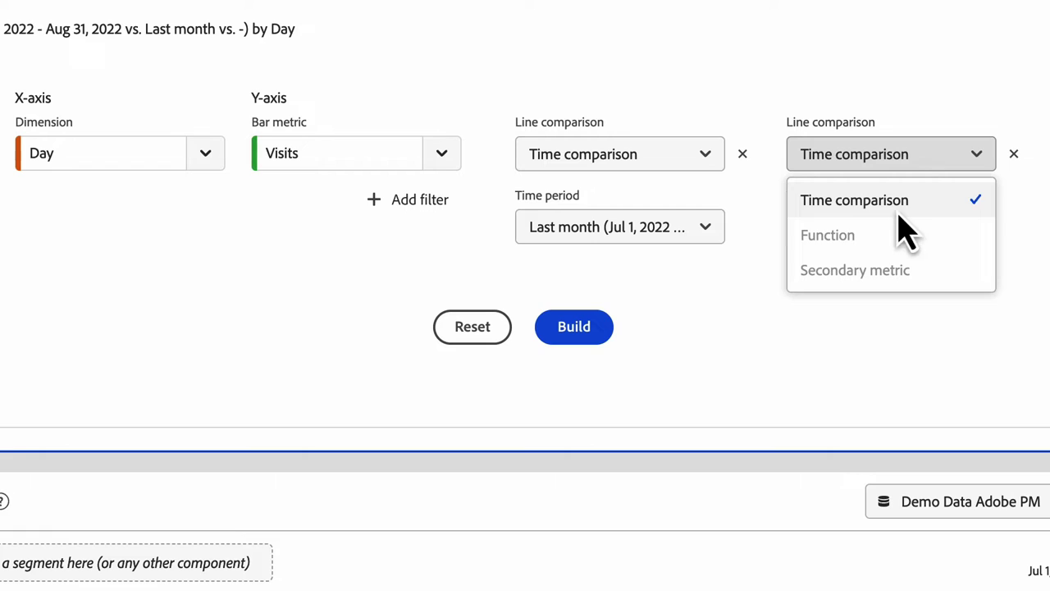
{"action": "left_click", "coordinate": [912, 202]}
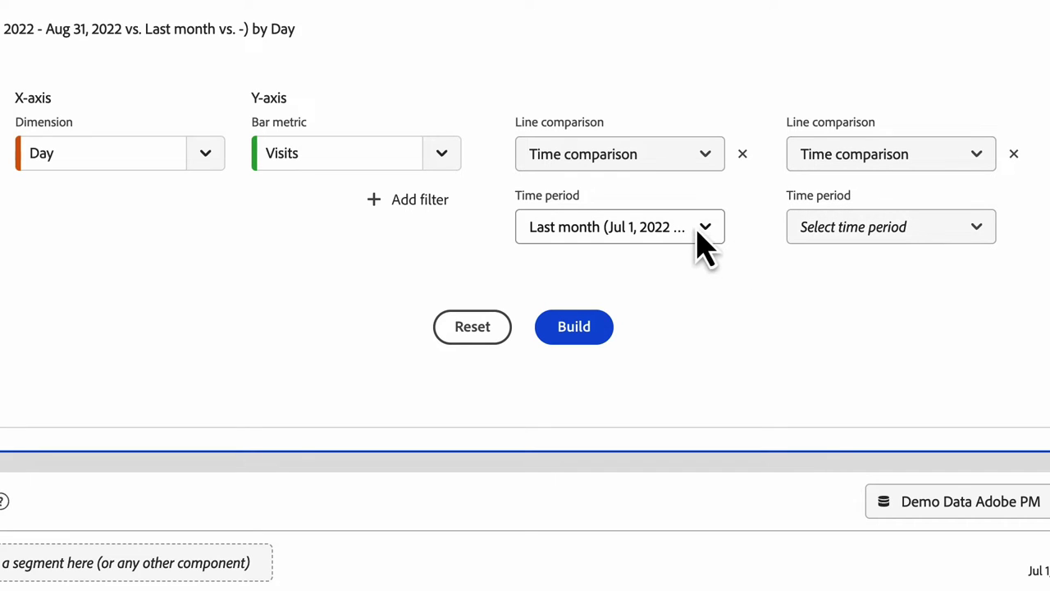
{"action": "left_click", "coordinate": [830, 234]}
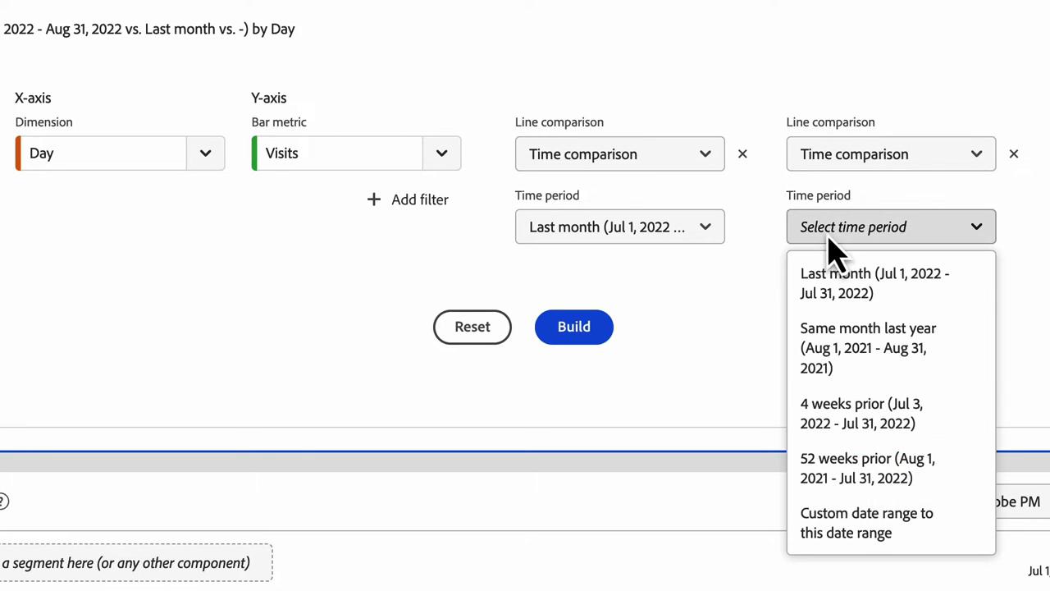
{"action": "left_click", "coordinate": [876, 368]}
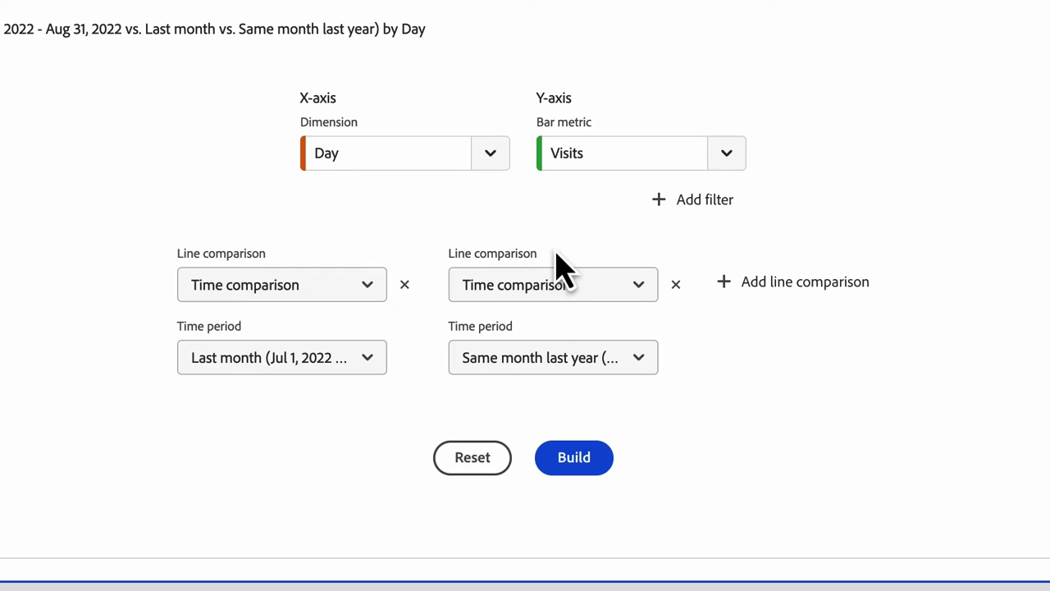
{"action": "left_click", "coordinate": [584, 460]}
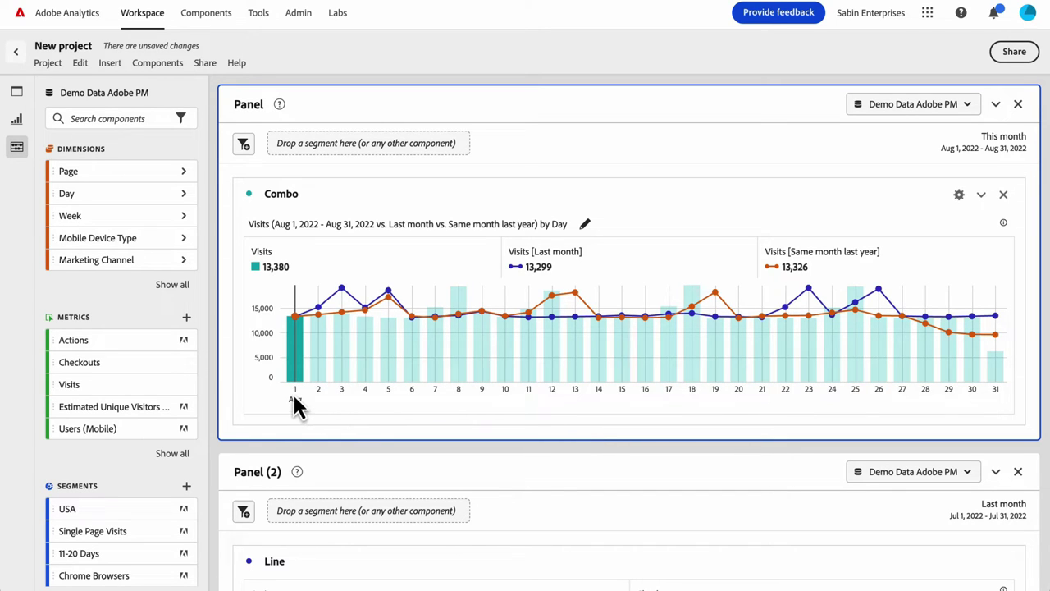
{"action": "mouse_move", "coordinate": [293, 374]}
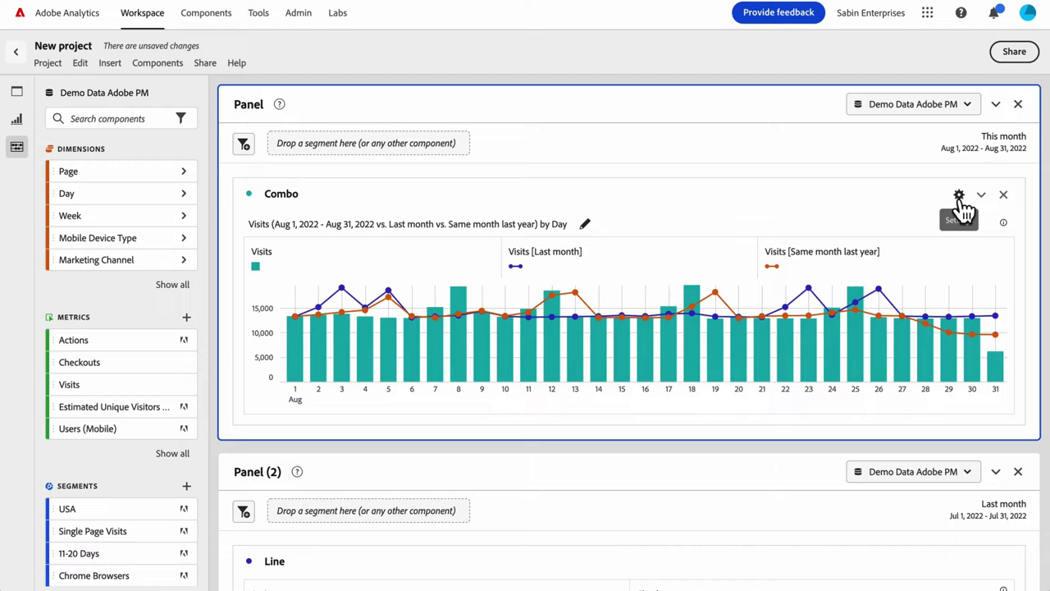
{"action": "left_click", "coordinate": [959, 197]}
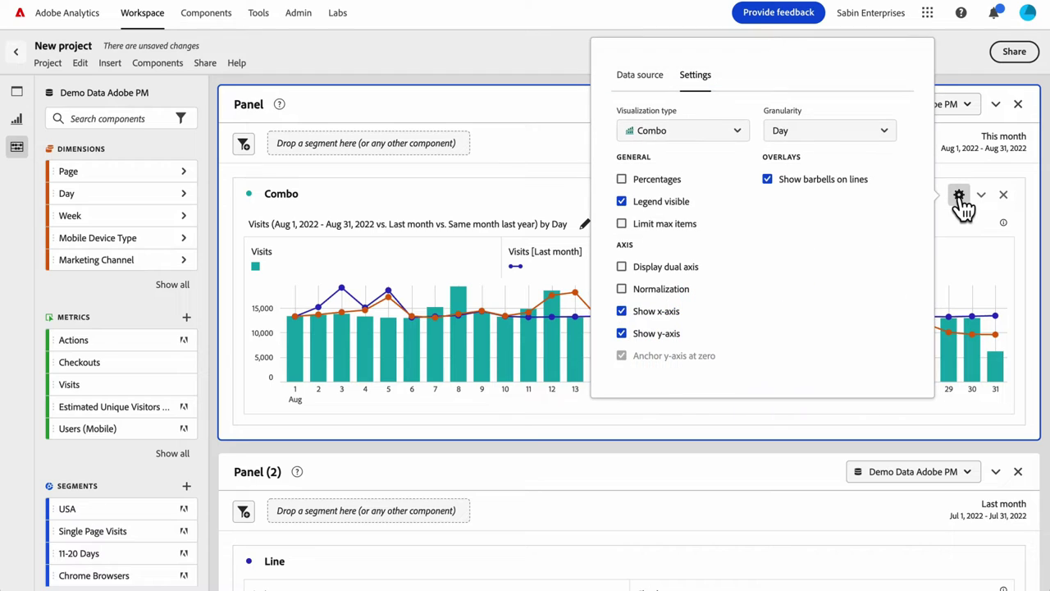
{"action": "left_click", "coordinate": [768, 180]}
{"action": "left_click", "coordinate": [768, 180]}
{"action": "left_click", "coordinate": [622, 313]}
{"action": "left_click", "coordinate": [621, 335]}
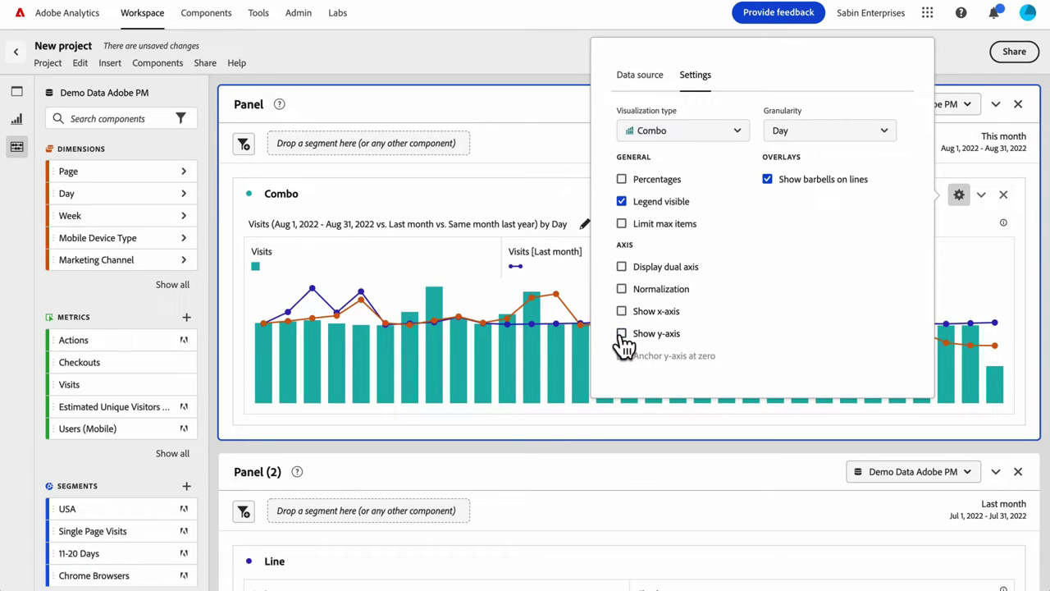
{"action": "left_click", "coordinate": [622, 334]}
{"action": "left_click", "coordinate": [622, 311]}
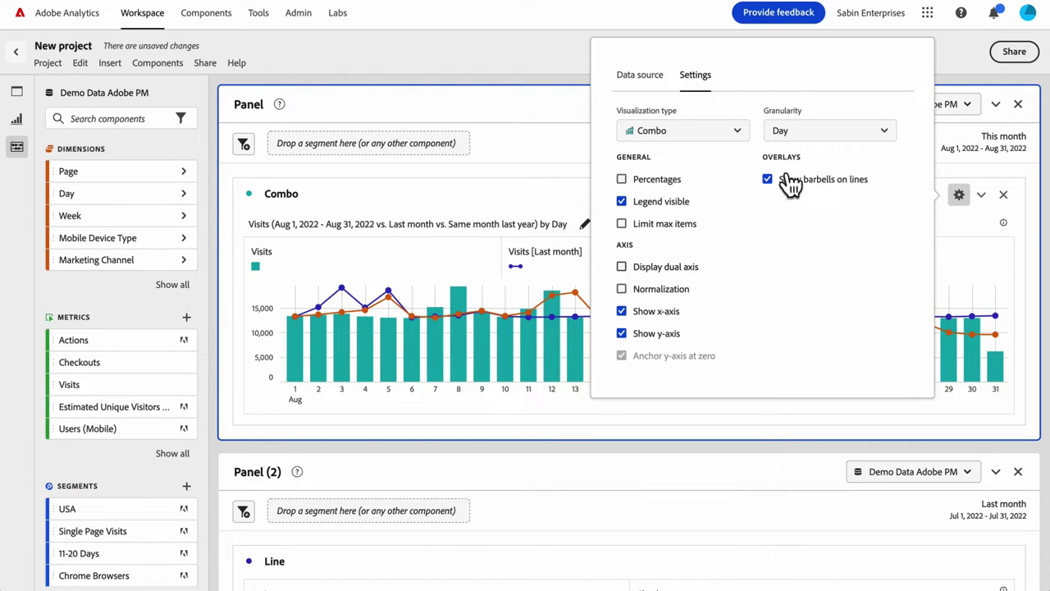
{"action": "left_click", "coordinate": [956, 203]}
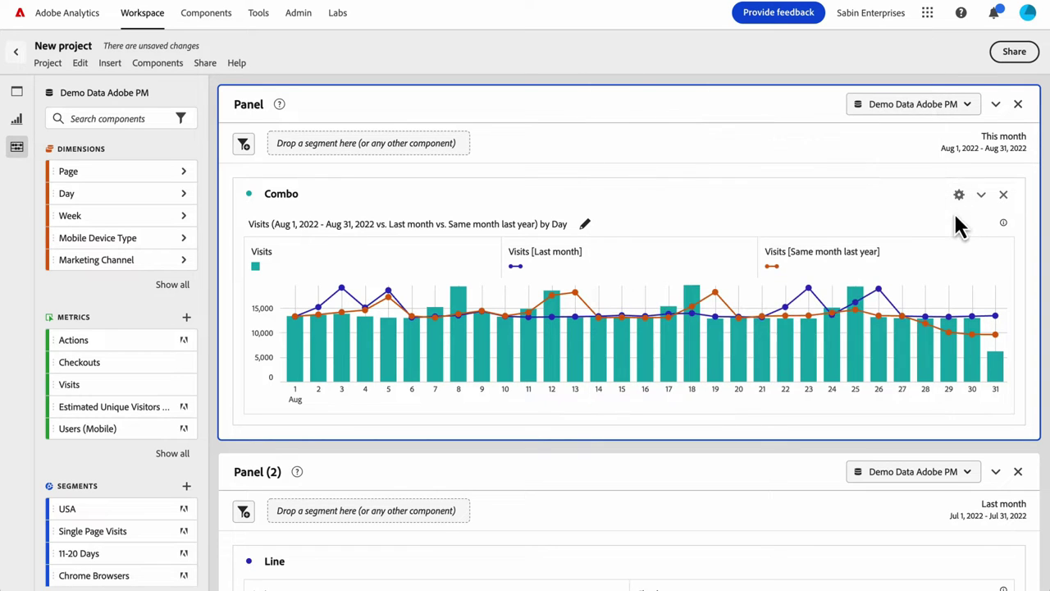
- Replace the comparison lines with Median and Mean function lines and rebuild
{"action": "left_click", "coordinate": [589, 224]}
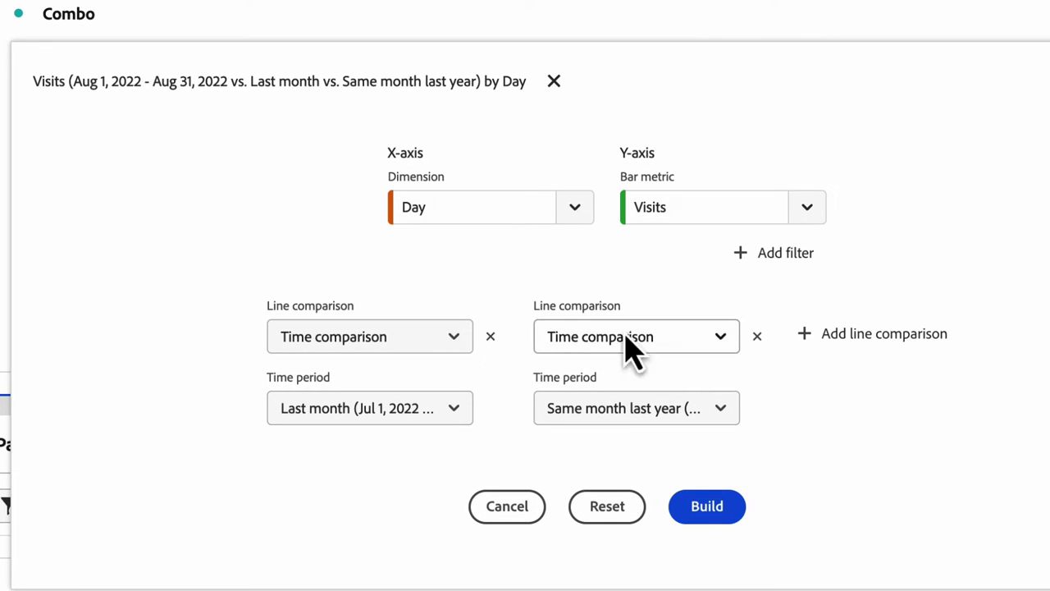
{"action": "left_click", "coordinate": [457, 353]}
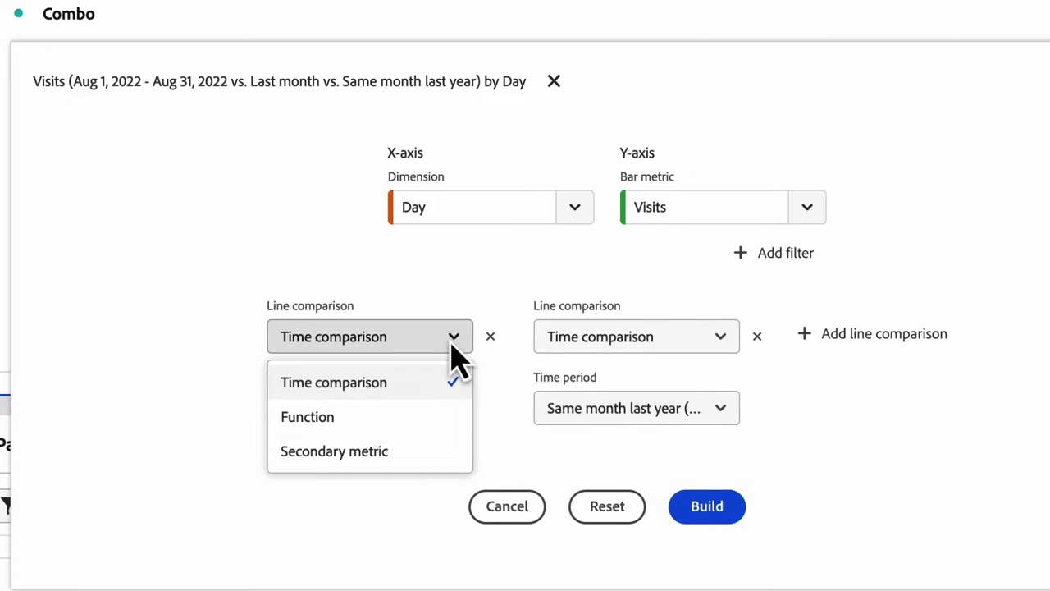
{"action": "left_click", "coordinate": [369, 419]}
{"action": "left_click", "coordinate": [925, 283]}
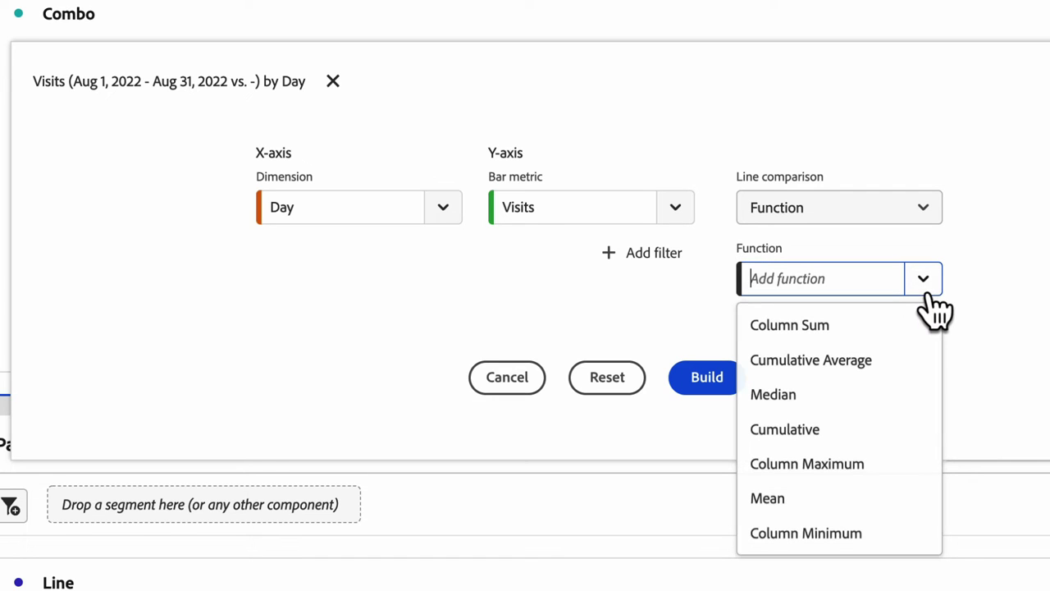
{"action": "left_click", "coordinate": [825, 402]}
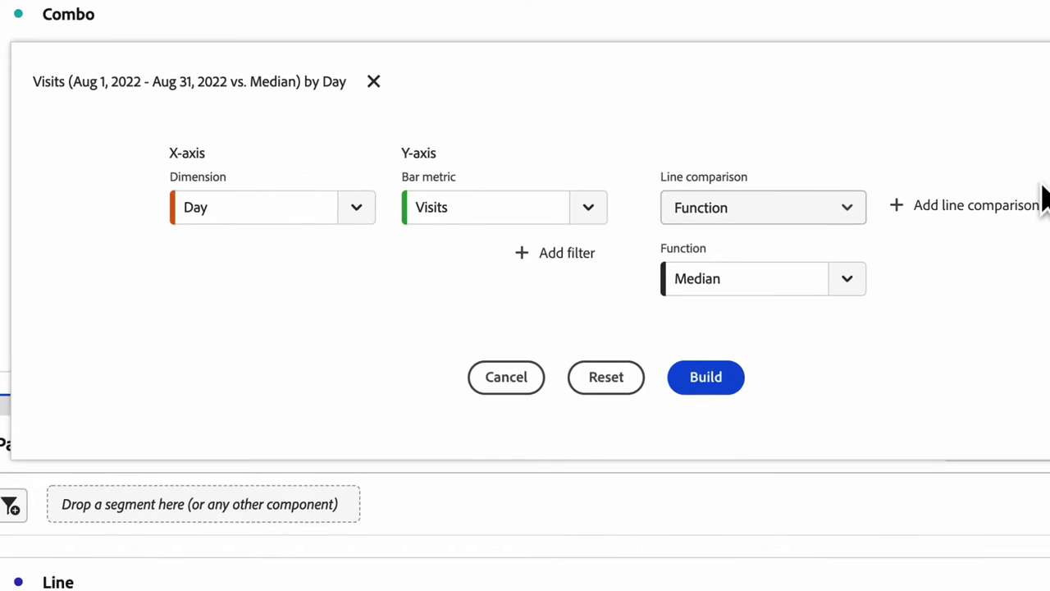
{"action": "left_click", "coordinate": [1041, 200]}
{"action": "left_click", "coordinate": [933, 283]}
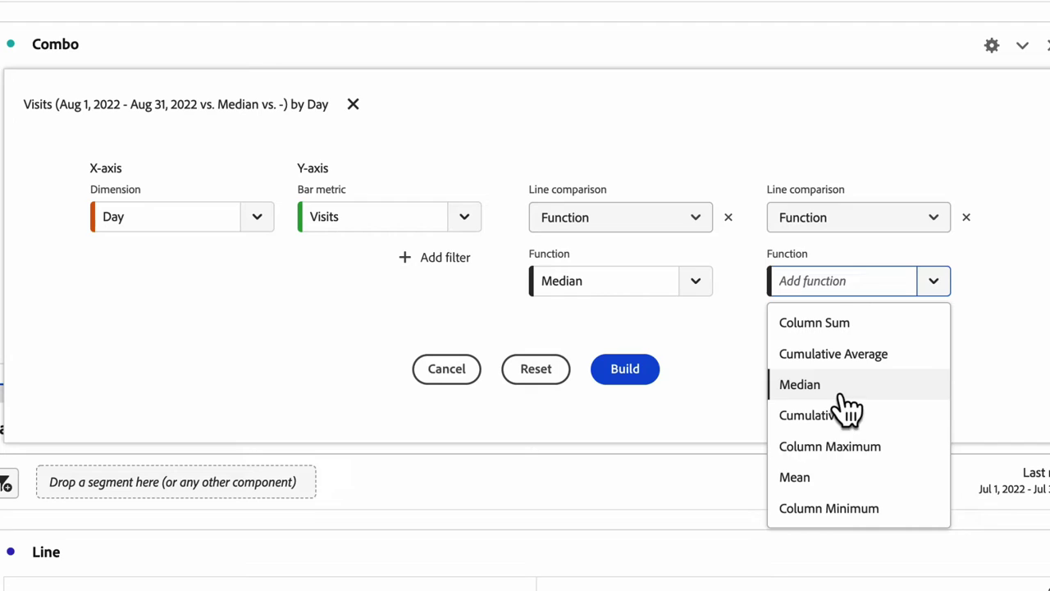
{"action": "left_click", "coordinate": [800, 477]}
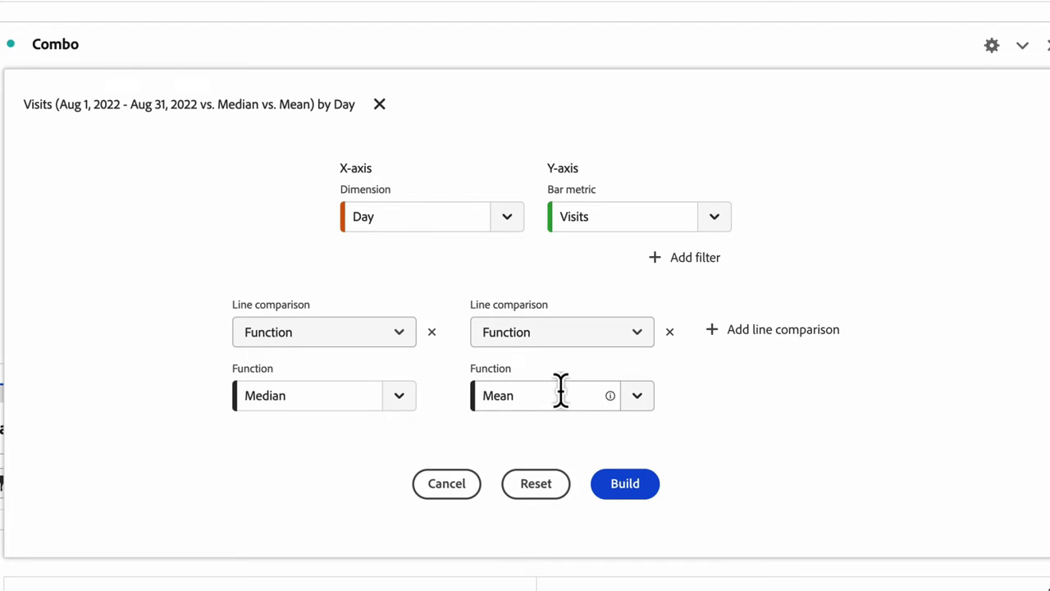
{"action": "left_click", "coordinate": [624, 484]}
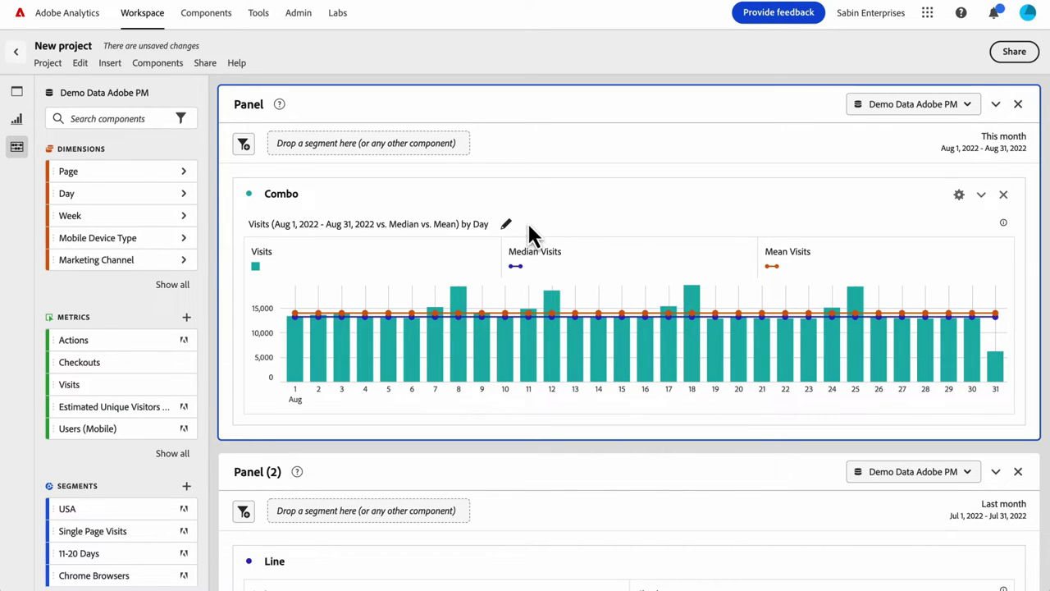
- Reopen the chart configuration and remove the Mean line comparison
{"action": "left_click", "coordinate": [506, 224]}
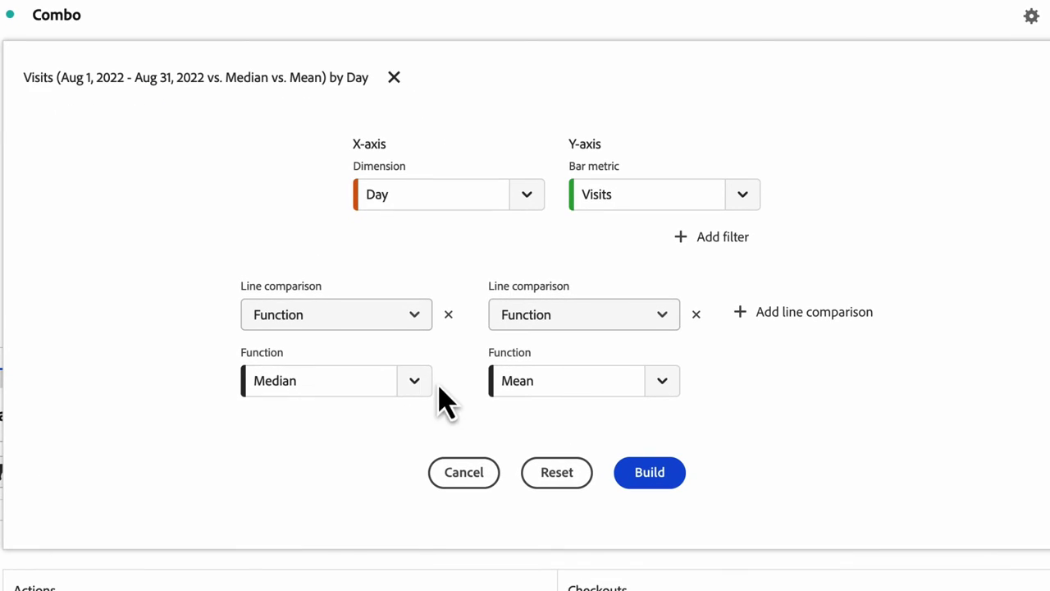
{"action": "left_click", "coordinate": [530, 448]}
{"action": "scroll", "coordinate": [386, 428], "scroll_direction": "down", "scroll_amount": 1}
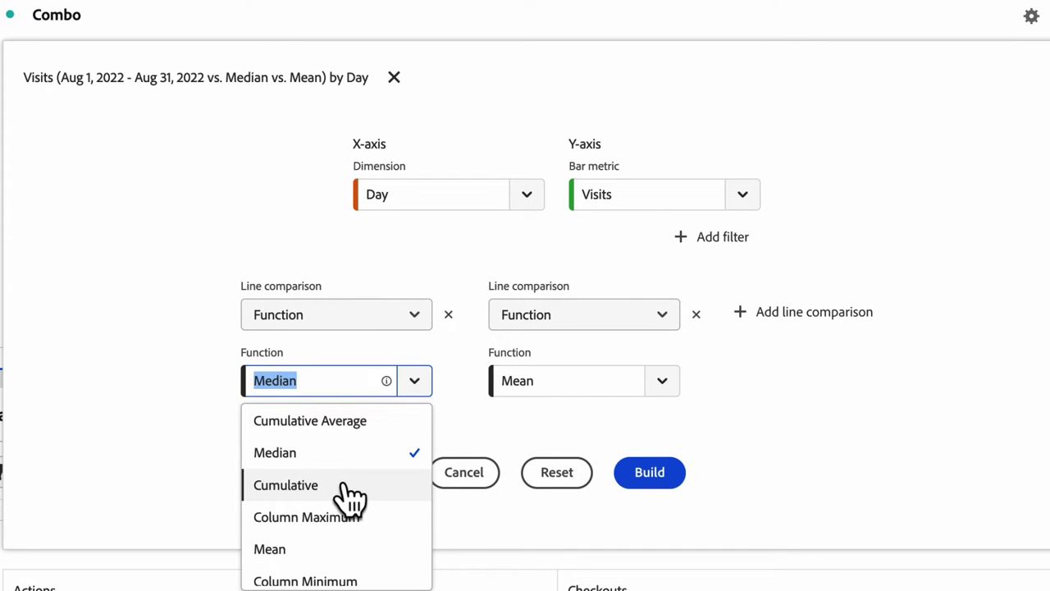
{"action": "left_click", "coordinate": [462, 445]}
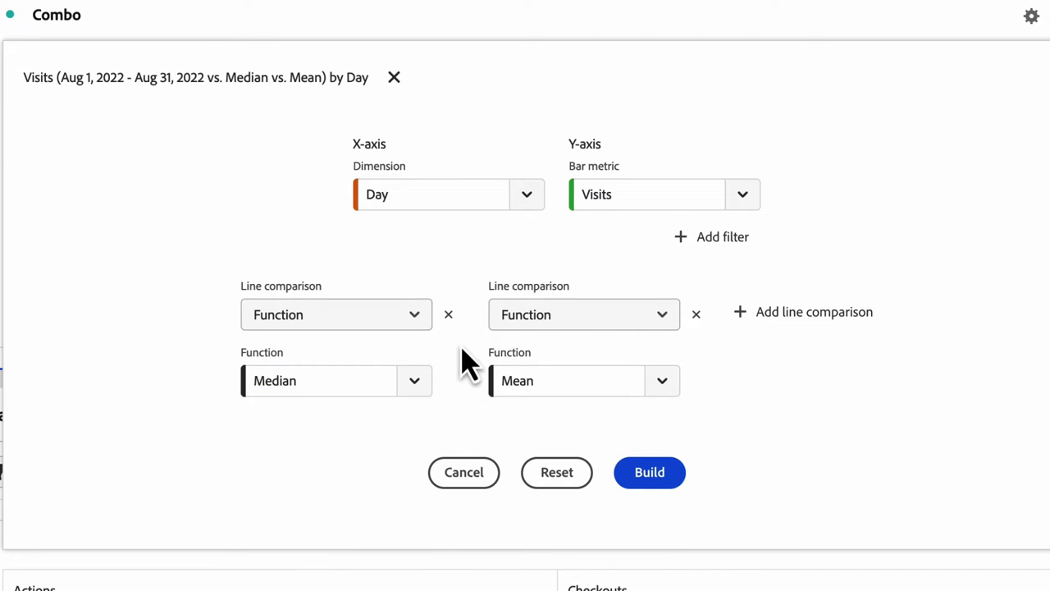
{"action": "left_click", "coordinate": [696, 316]}
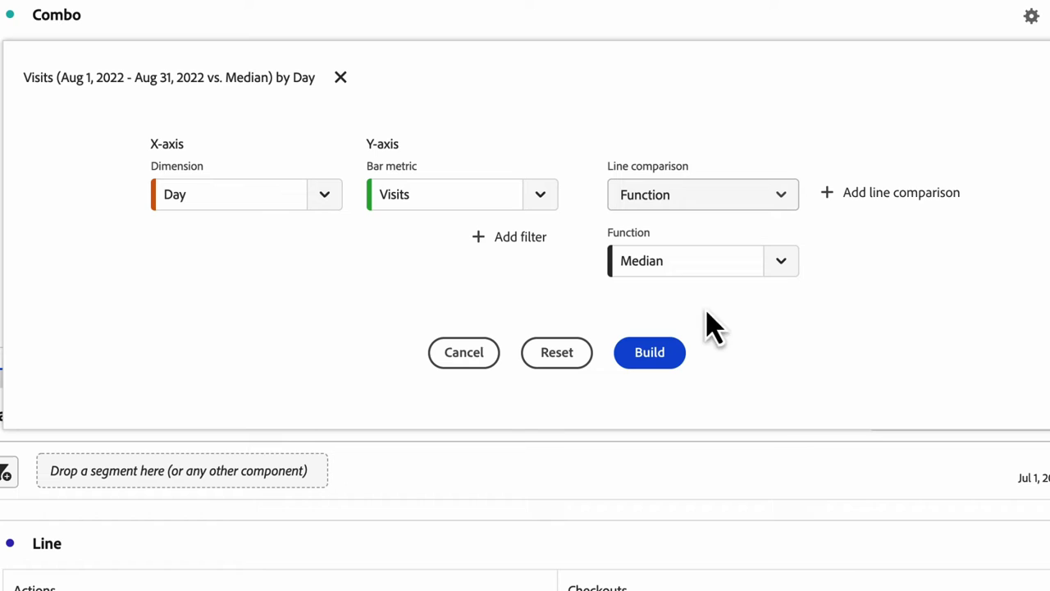
- Switch the line comparison to Secondary metric with Unique Visitors
{"action": "left_click", "coordinate": [781, 204]}
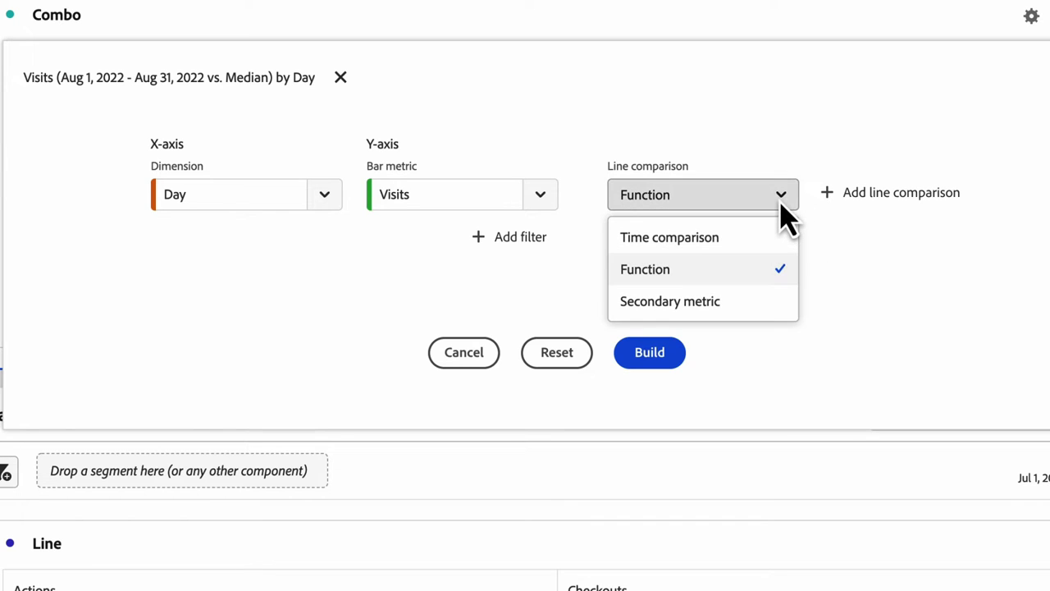
{"action": "left_click", "coordinate": [709, 304]}
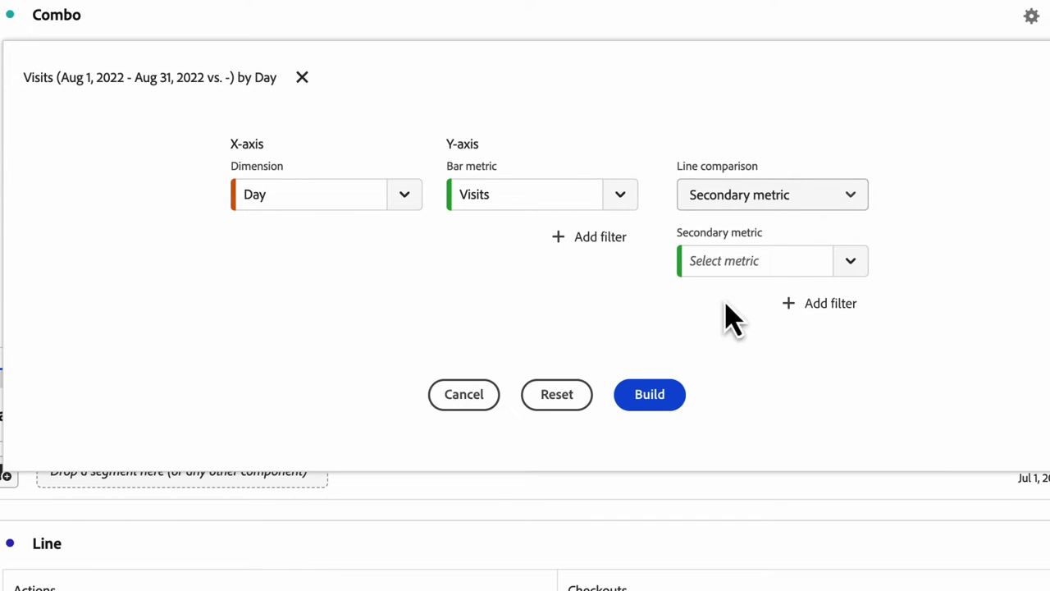
{"action": "left_click", "coordinate": [862, 271]}
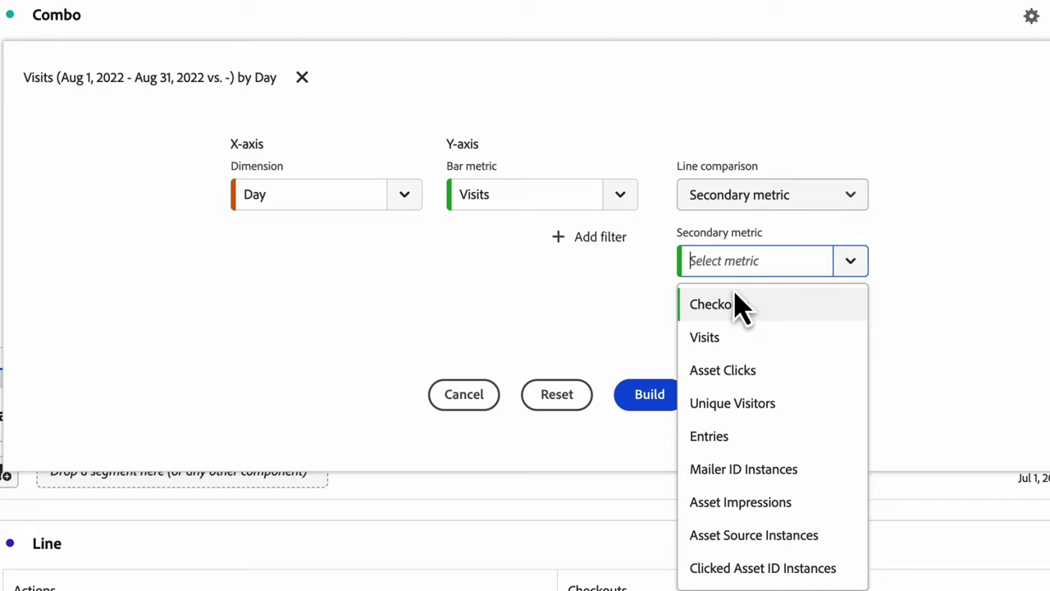
{"action": "left_click", "coordinate": [713, 404]}
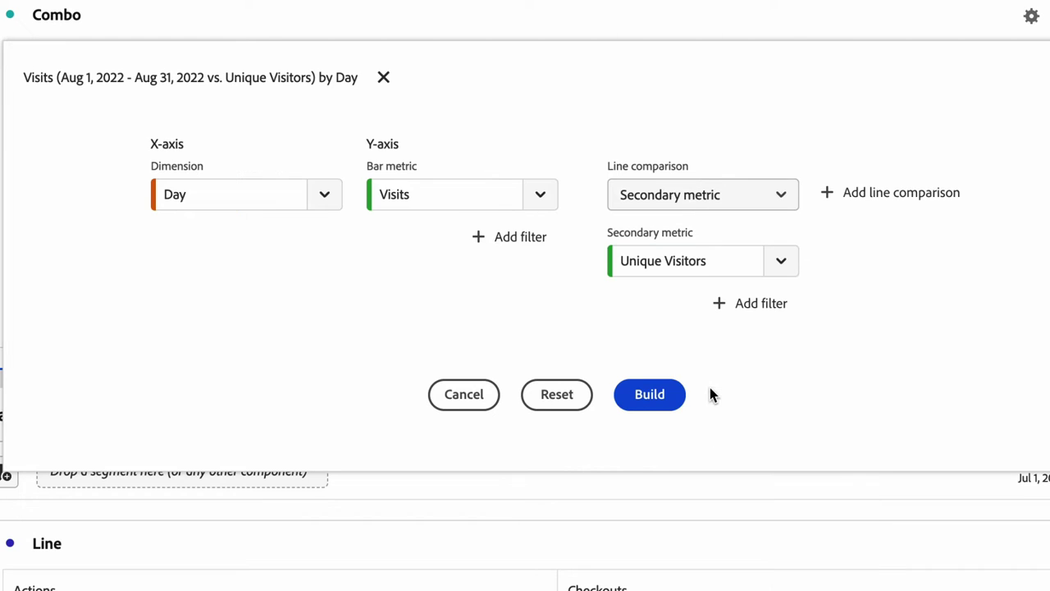
{"action": "left_click", "coordinate": [748, 311]}
- Add Checkouts and Asset Clicks as further secondary-metric lines
{"action": "left_click", "coordinate": [912, 197]}
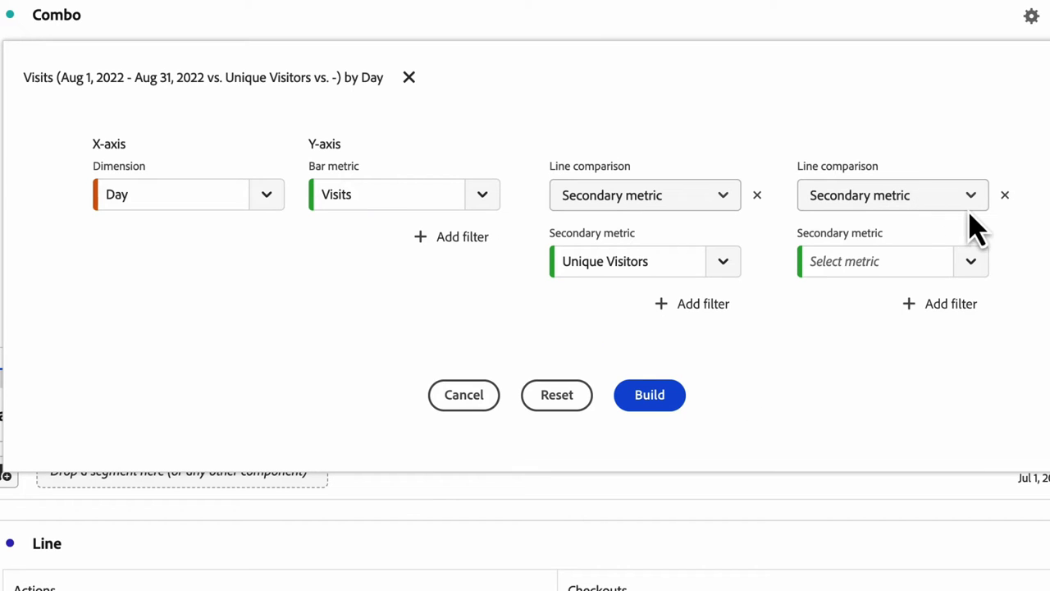
{"action": "left_click", "coordinate": [976, 283]}
{"action": "left_click", "coordinate": [900, 345]}
{"action": "left_click", "coordinate": [784, 317]}
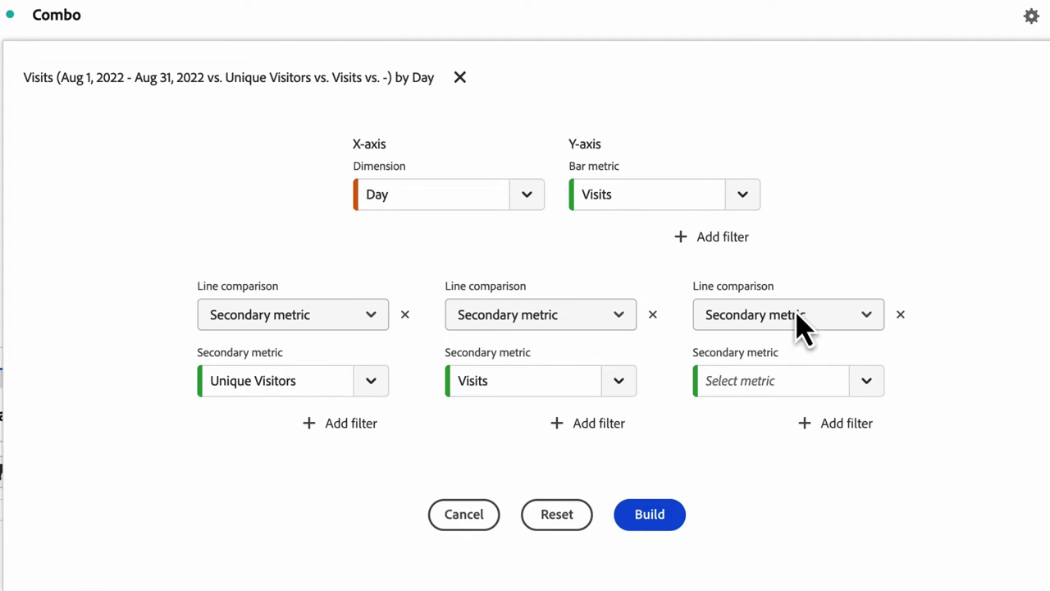
{"action": "left_click", "coordinate": [620, 382]}
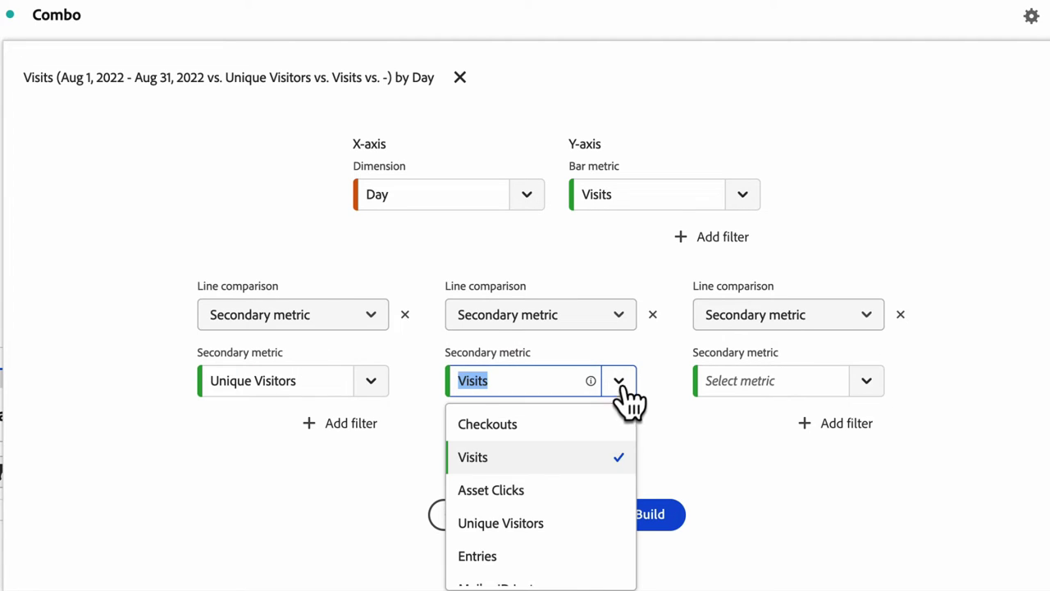
{"action": "left_click", "coordinate": [569, 427]}
{"action": "left_click", "coordinate": [866, 382]}
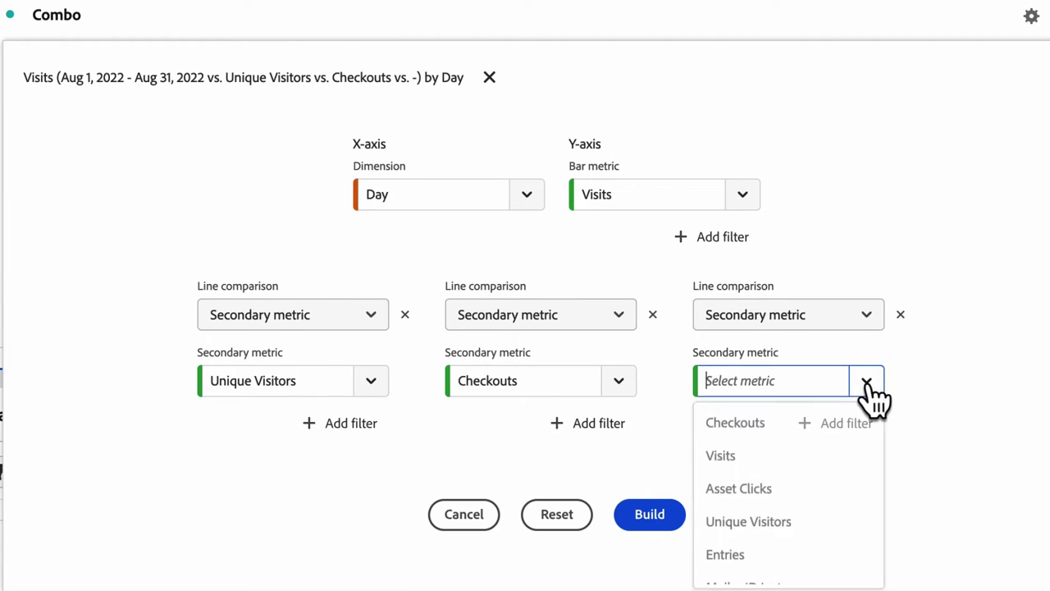
{"action": "left_click", "coordinate": [761, 490]}
- Add Entries and Bounces secondary-metric lines and build the chart
{"action": "left_click", "coordinate": [584, 500]}
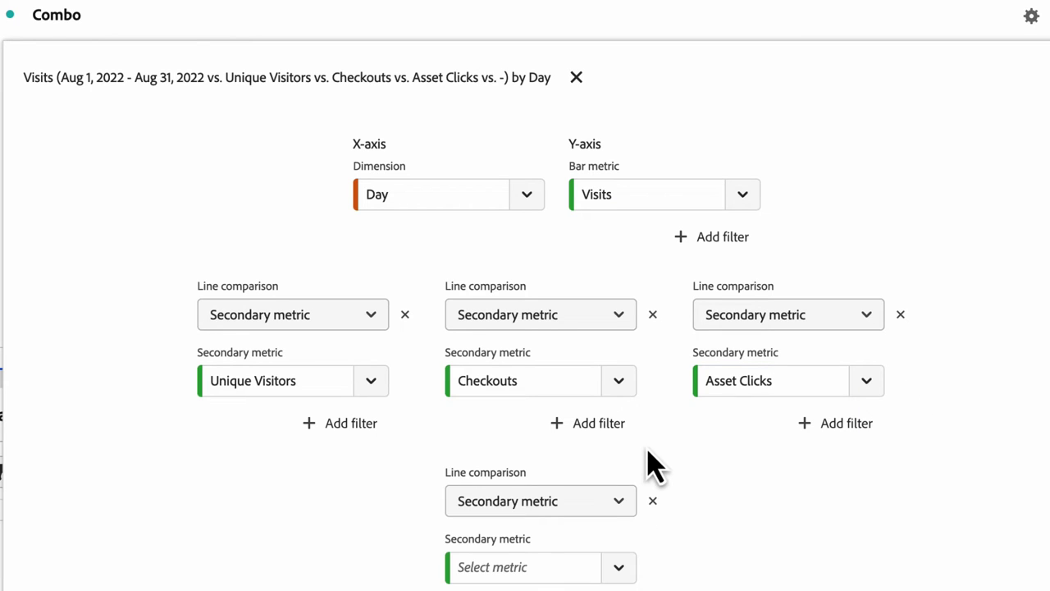
{"action": "scroll", "coordinate": [648, 462], "scroll_direction": "down", "scroll_amount": 3}
{"action": "left_click", "coordinate": [621, 354]}
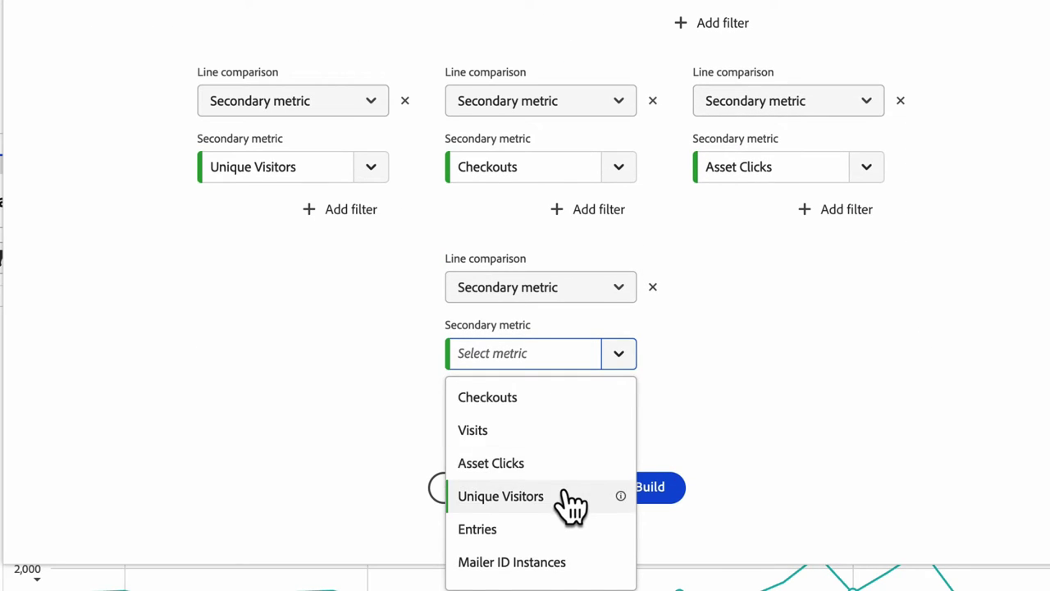
{"action": "scroll", "coordinate": [572, 502], "scroll_direction": "down", "scroll_amount": 3}
{"action": "scroll", "coordinate": [572, 502], "scroll_direction": "up", "scroll_amount": 2}
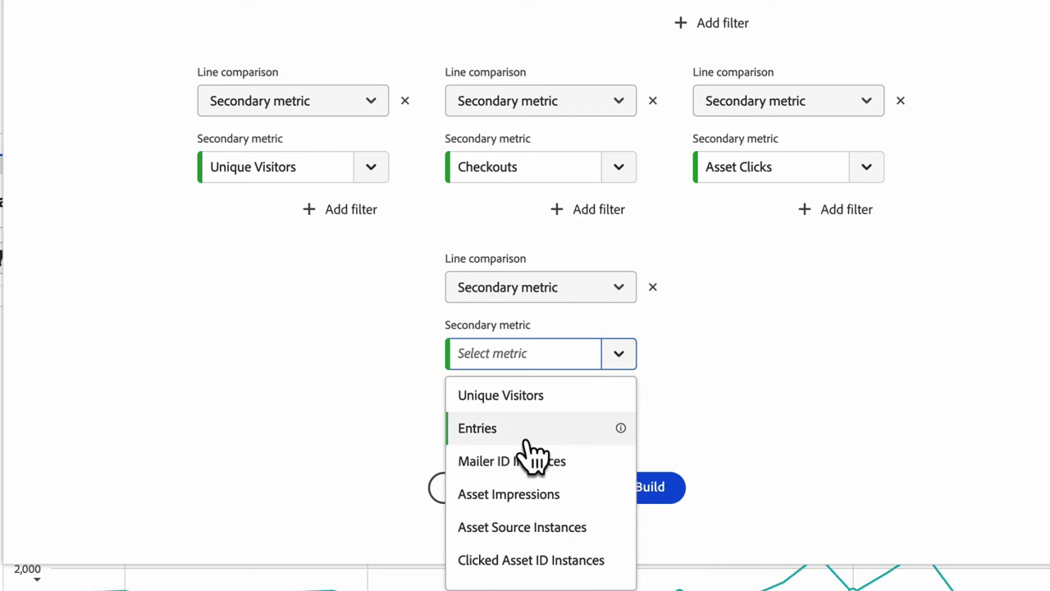
{"action": "left_click", "coordinate": [525, 432]}
{"action": "left_click", "coordinate": [694, 287]}
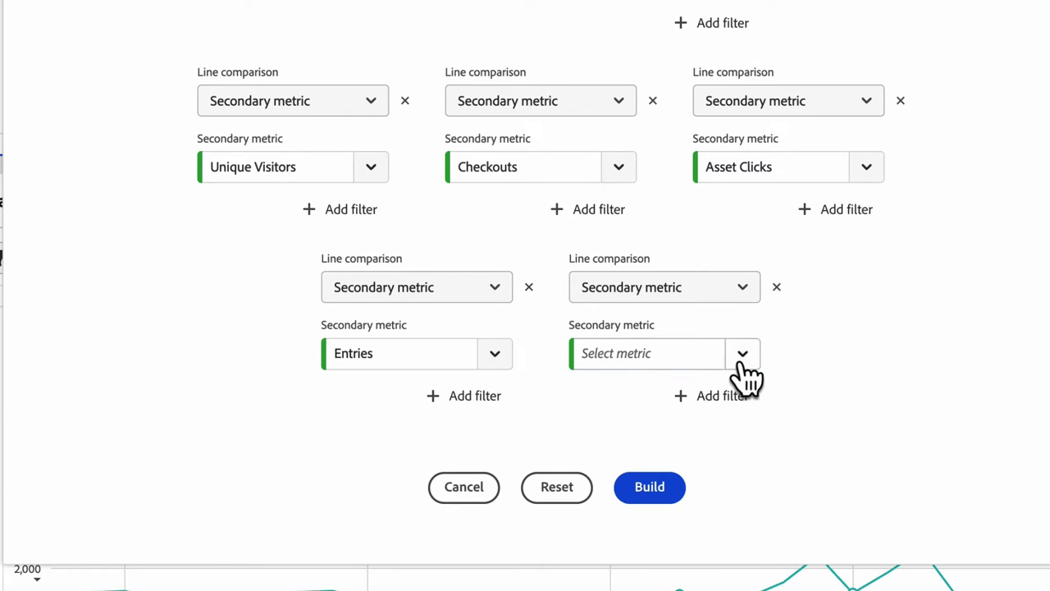
{"action": "left_click", "coordinate": [743, 355]}
{"action": "scroll", "coordinate": [704, 435], "scroll_direction": "down", "scroll_amount": 6}
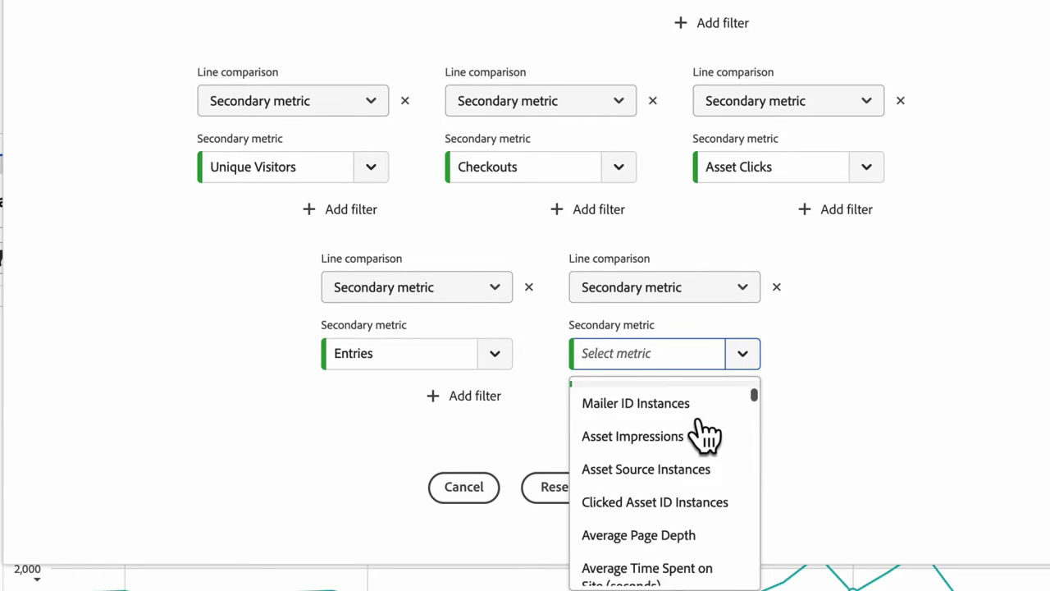
{"action": "left_click", "coordinate": [628, 449]}
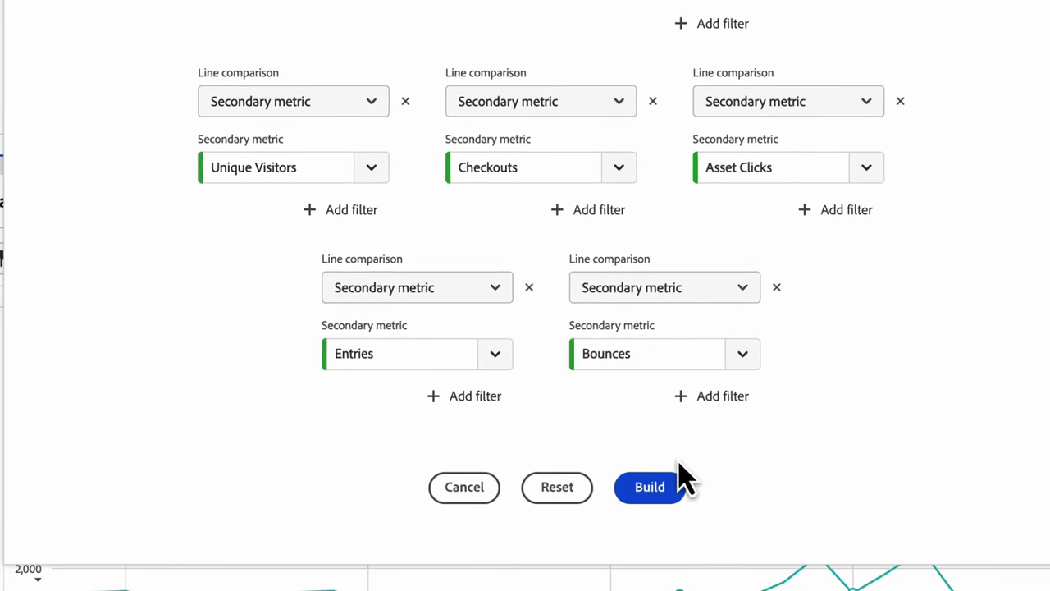
{"action": "left_click", "coordinate": [676, 484]}
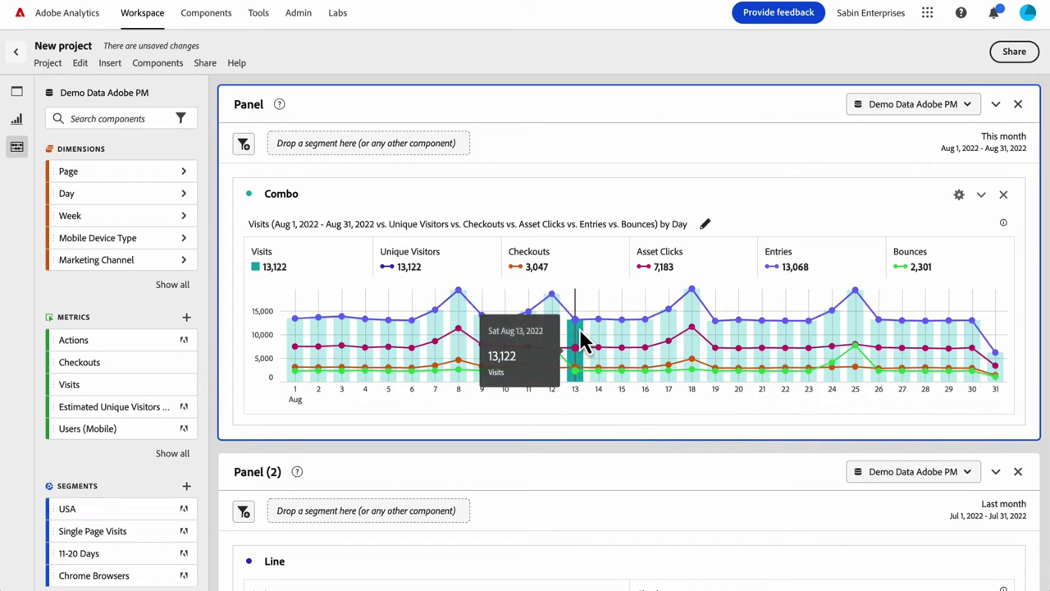
- Open the Combo chart's data source popover showing Combo Data
{"action": "left_click", "coordinate": [705, 224]}
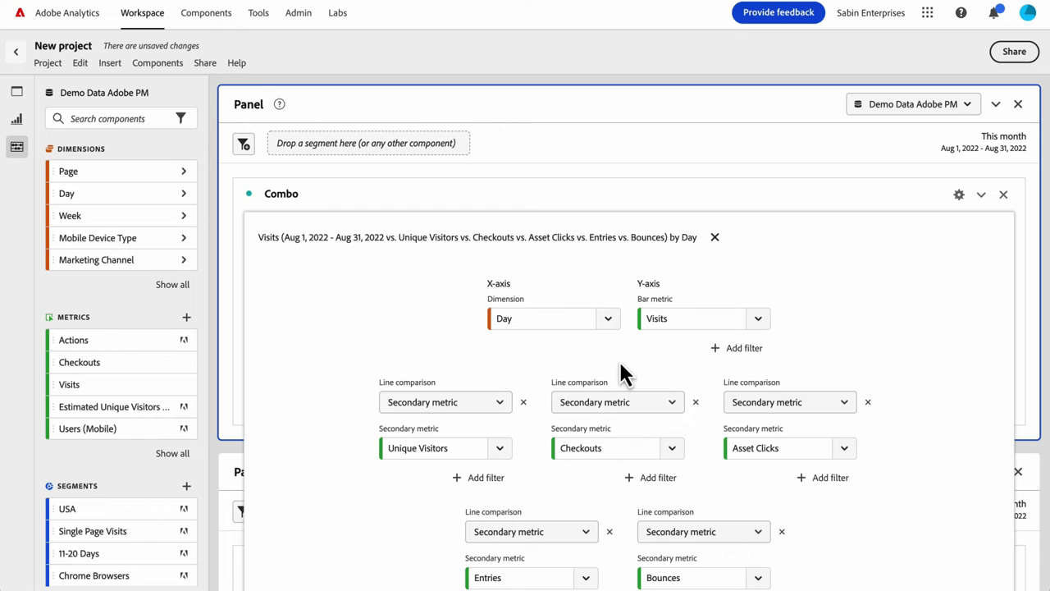
{"action": "left_click", "coordinate": [714, 237]}
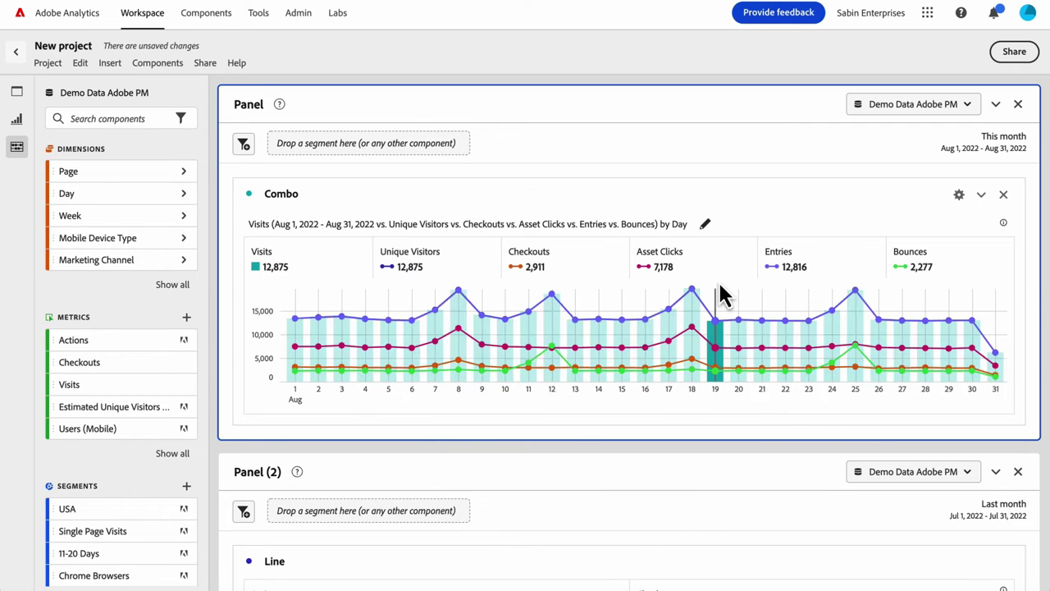
{"action": "left_click", "coordinate": [248, 195]}
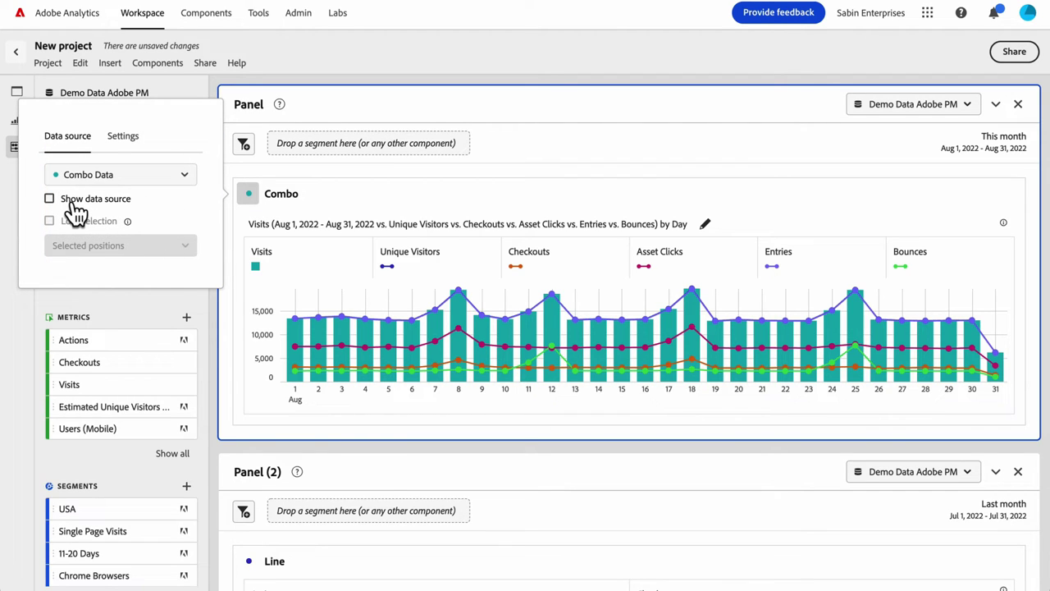
- Toggle the Combo Data table on and off, then close the chart configuration
{"action": "left_click", "coordinate": [74, 205]}
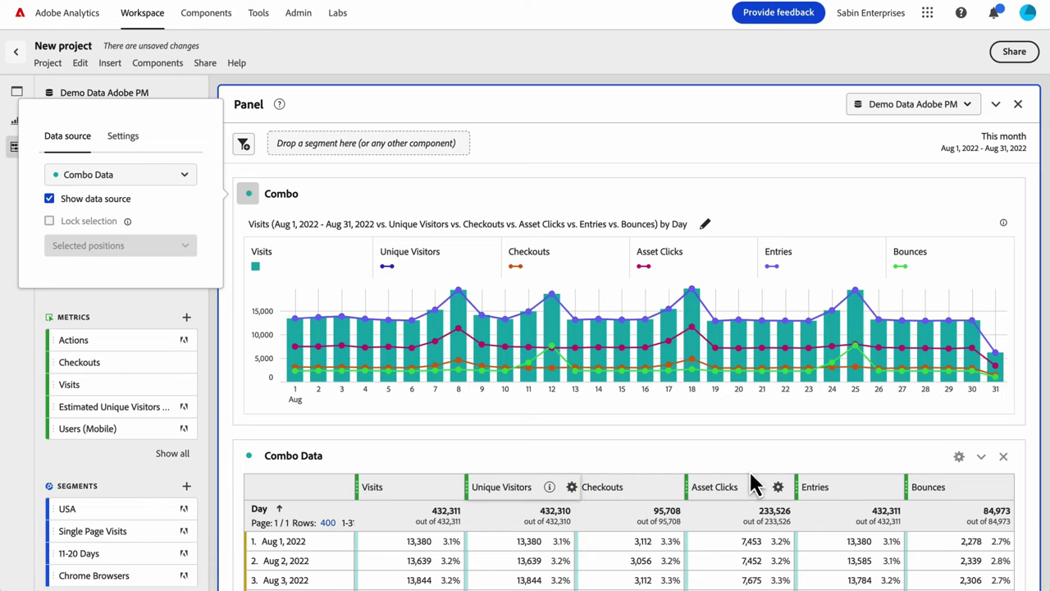
{"action": "left_click", "coordinate": [97, 205]}
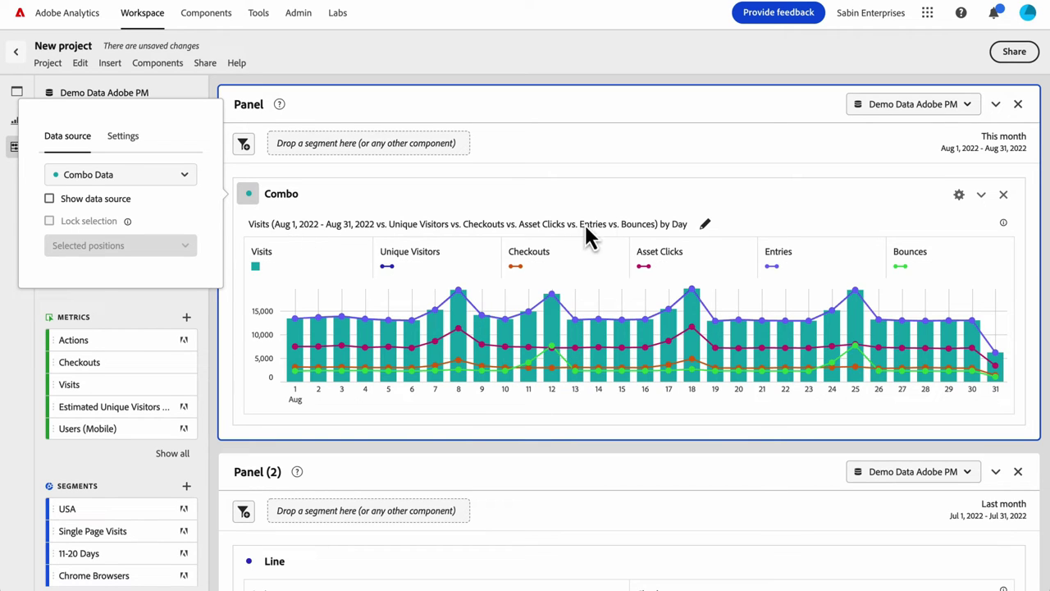
{"action": "left_click", "coordinate": [705, 225]}
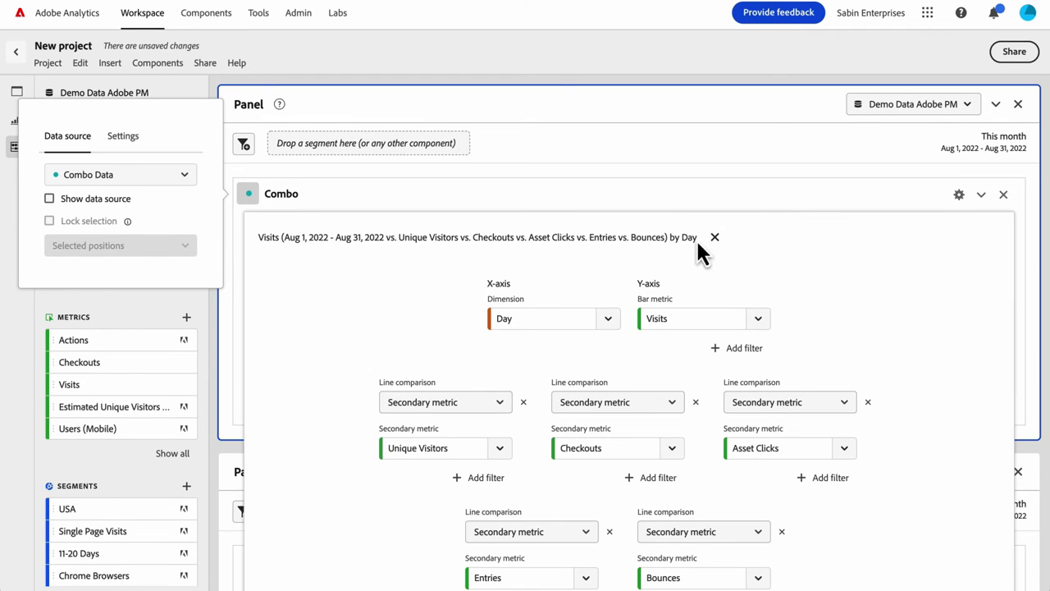
{"action": "left_click", "coordinate": [714, 239]}
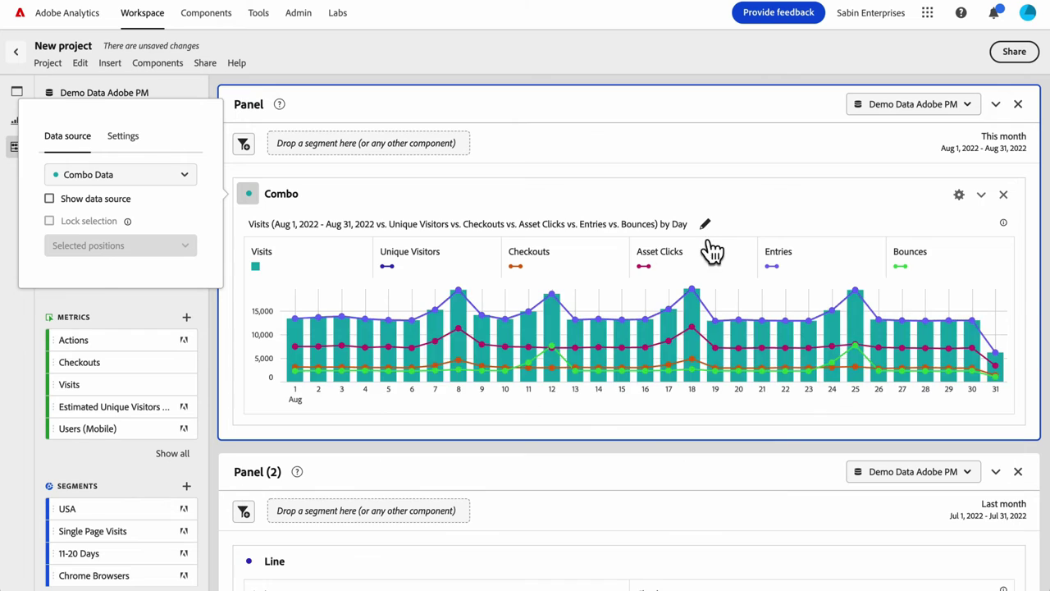
- Show the Combo Data table below the chart and remove its Entries column
{"action": "left_click", "coordinate": [121, 202]}
{"action": "scroll", "coordinate": [394, 392], "scroll_direction": "down", "scroll_amount": 2}
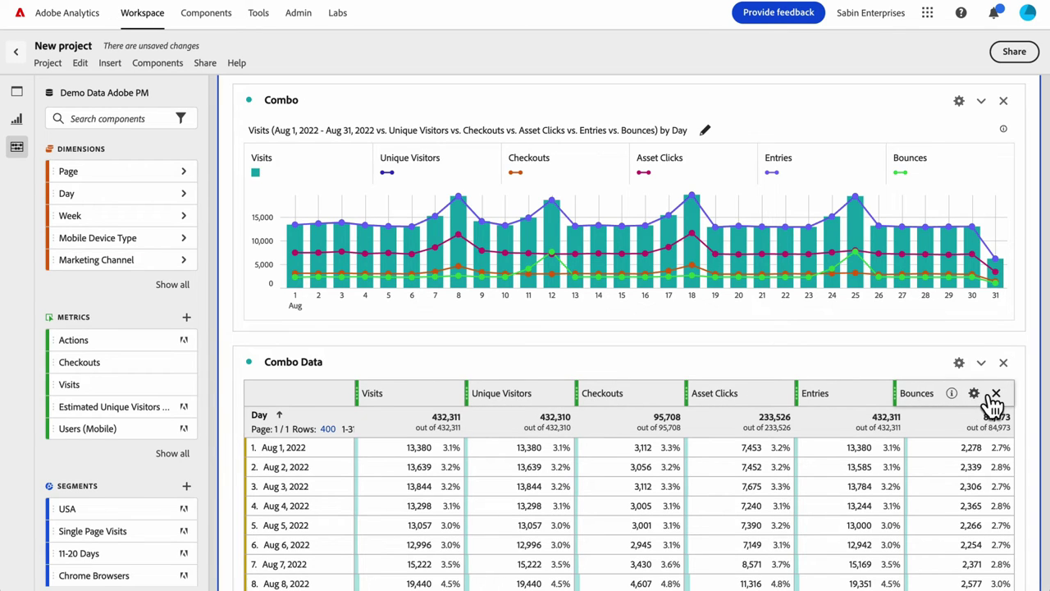
{"action": "left_click", "coordinate": [890, 393]}
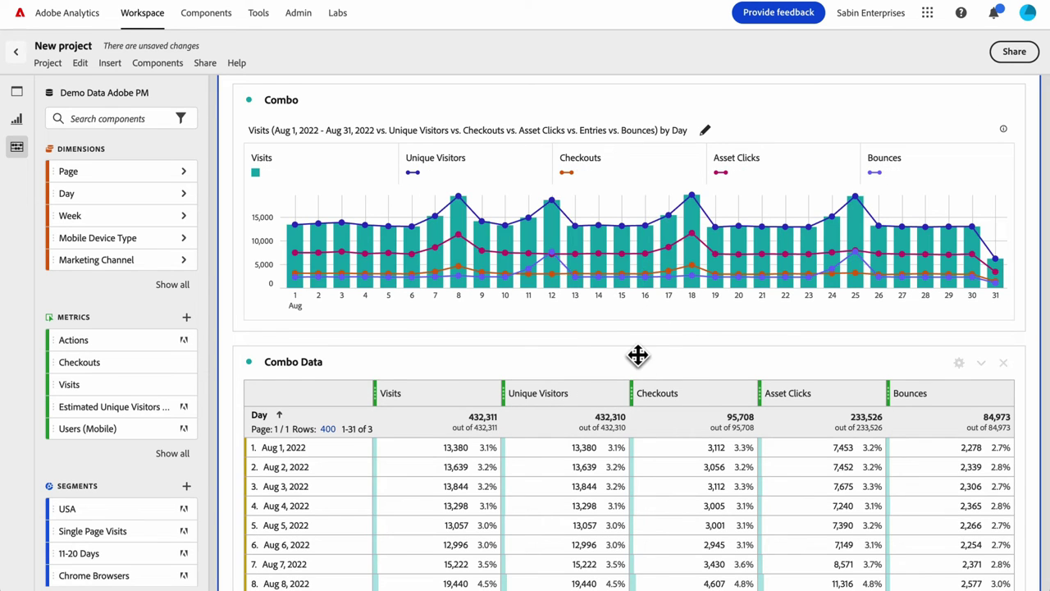
{"action": "scroll", "coordinate": [639, 354], "scroll_direction": "up", "scroll_amount": 2}
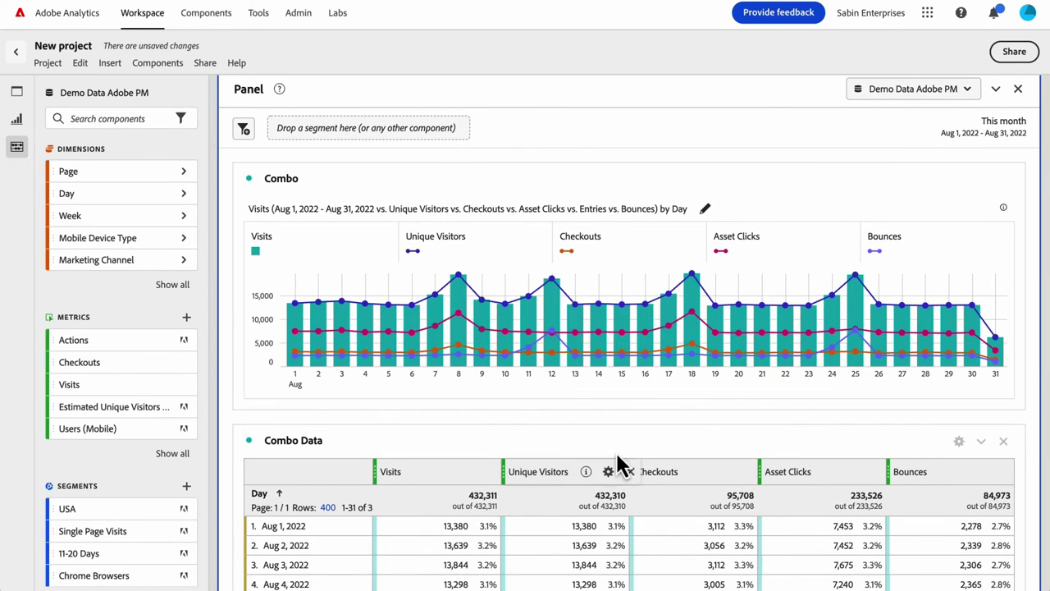
- Rebuild the Combo chart from its configuration to bring back the Entries line and column
{"action": "left_click", "coordinate": [705, 210]}
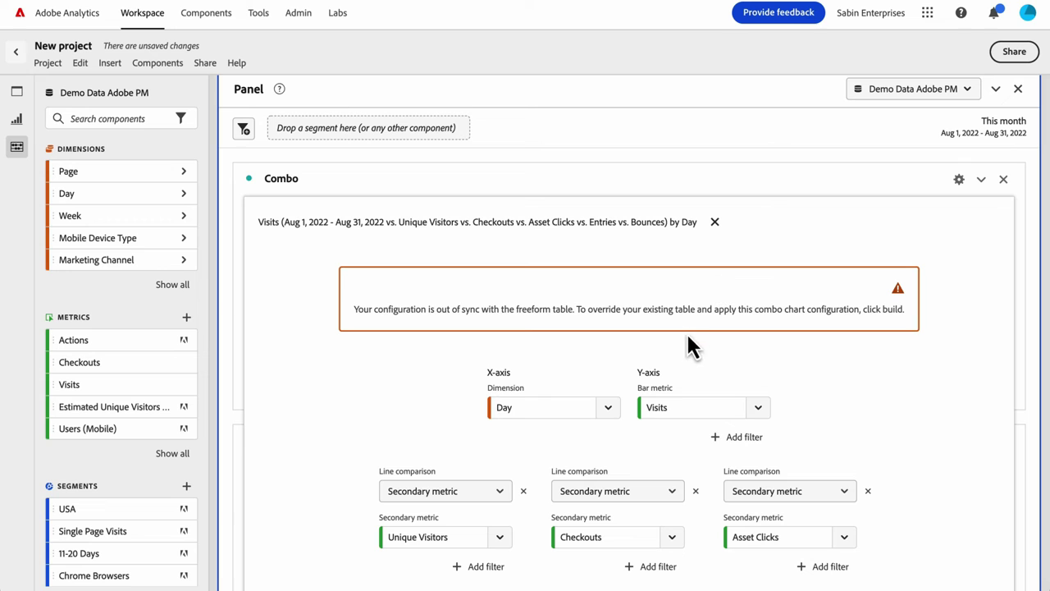
{"action": "scroll", "coordinate": [647, 379], "scroll_direction": "down", "scroll_amount": 2}
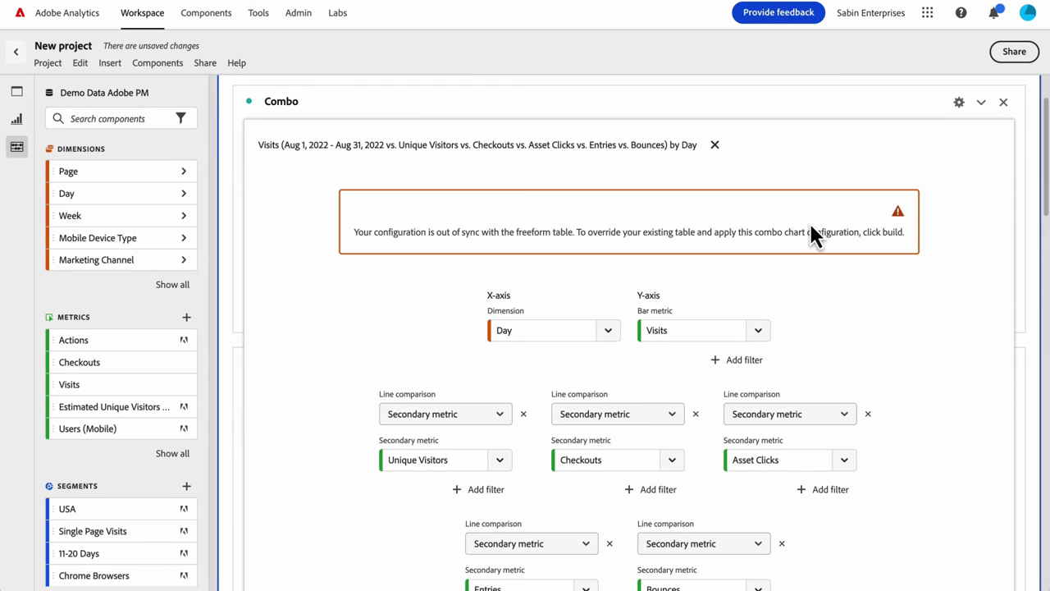
{"action": "left_click", "coordinate": [715, 144]}
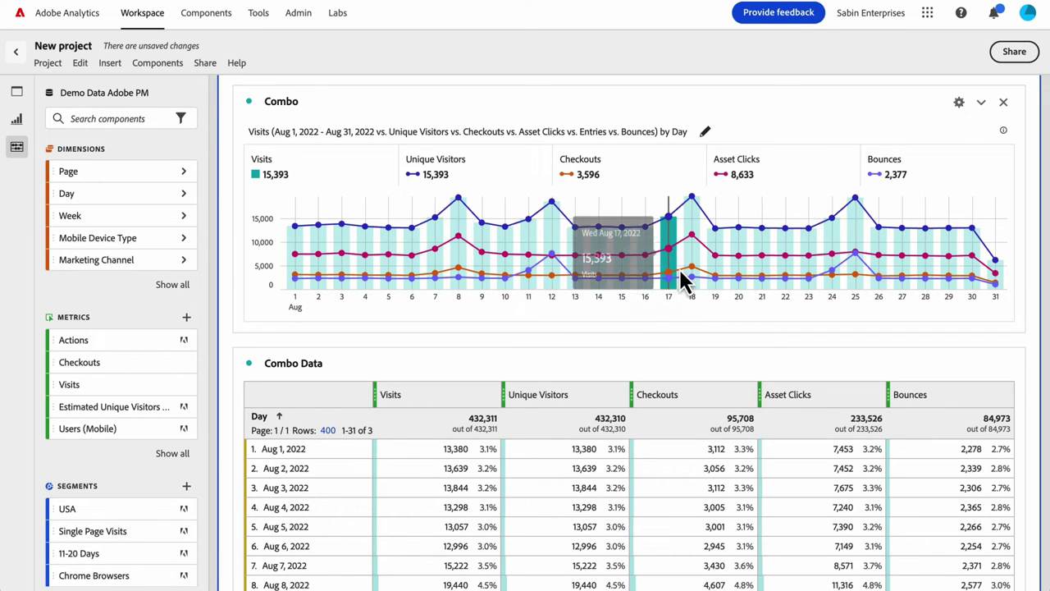
{"action": "left_click", "coordinate": [705, 131]}
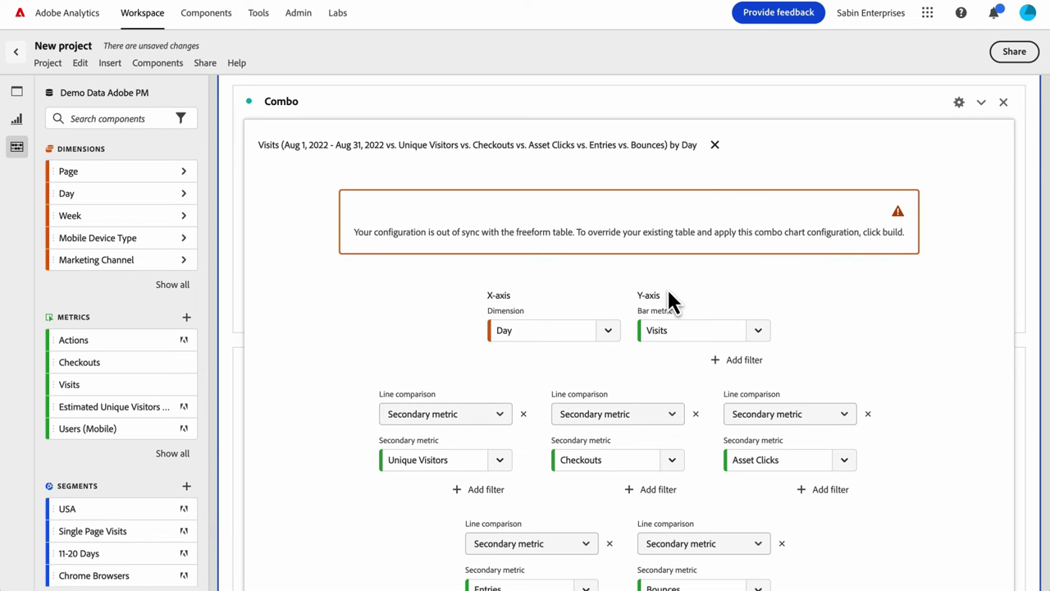
{"action": "scroll", "coordinate": [695, 422], "scroll_direction": "down", "scroll_amount": 5}
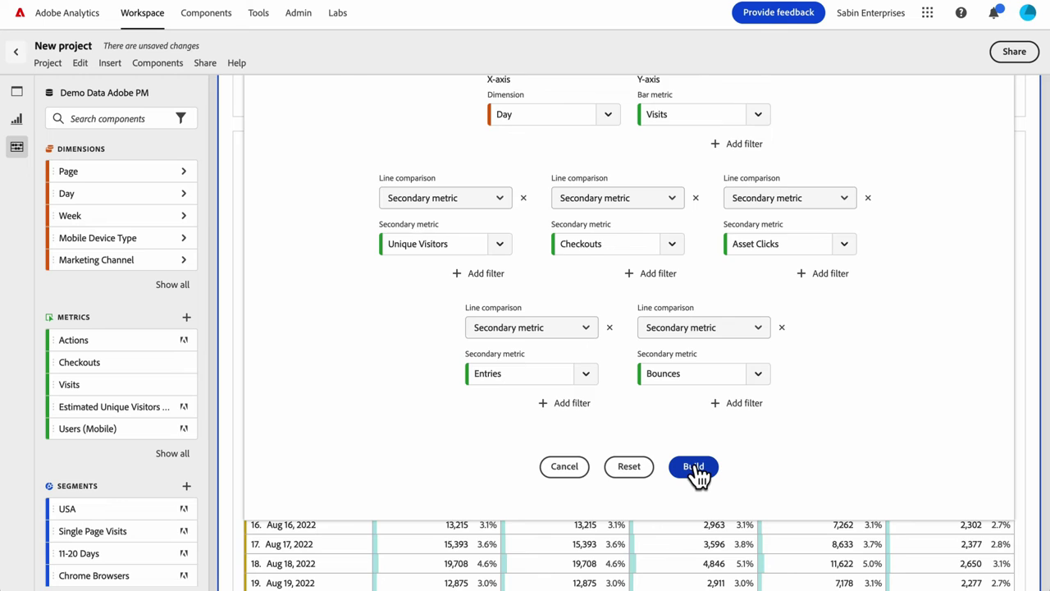
{"action": "left_click", "coordinate": [694, 466]}
{"action": "scroll", "coordinate": [803, 228], "scroll_direction": "up", "scroll_amount": 2}
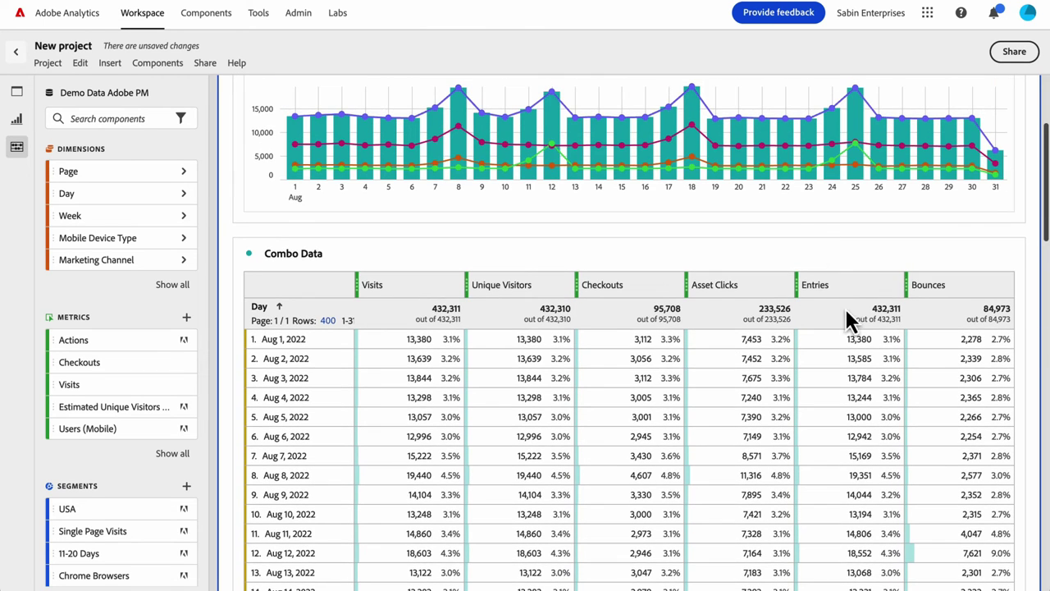
{"action": "scroll", "coordinate": [804, 214], "scroll_direction": "up", "scroll_amount": 1}
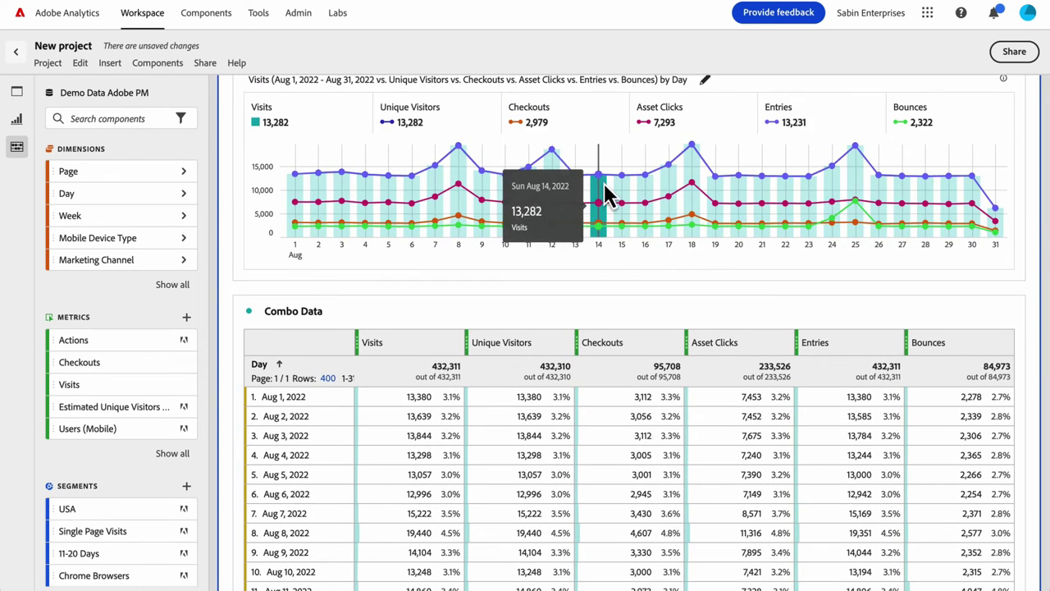
{"action": "scroll", "coordinate": [495, 176], "scroll_direction": "up", "scroll_amount": 2}
- Uncheck Show data source to hide the Combo Data table
{"action": "left_click", "coordinate": [249, 194]}
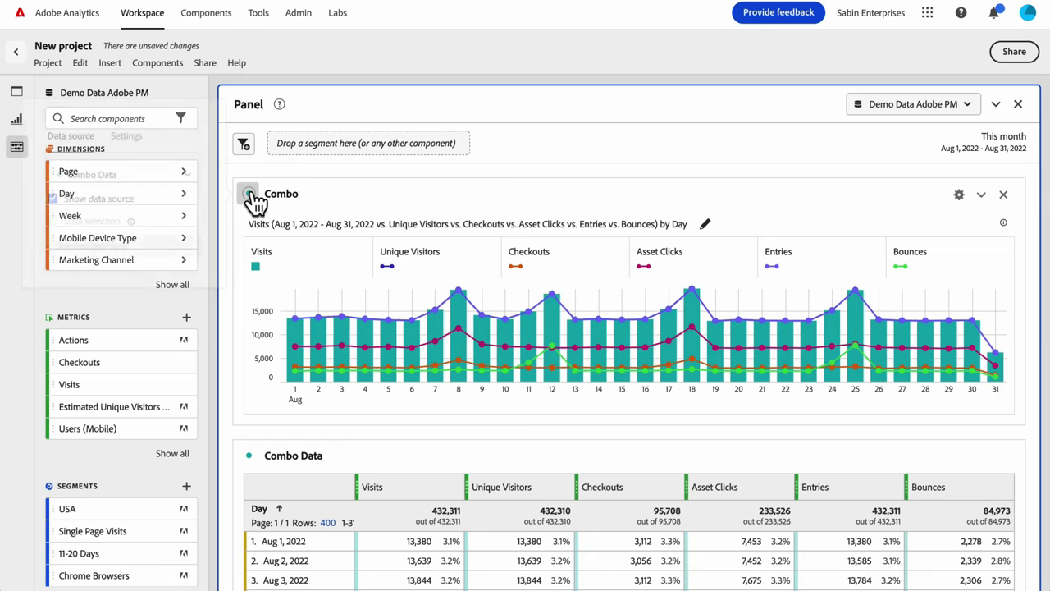
{"action": "left_click", "coordinate": [125, 201]}
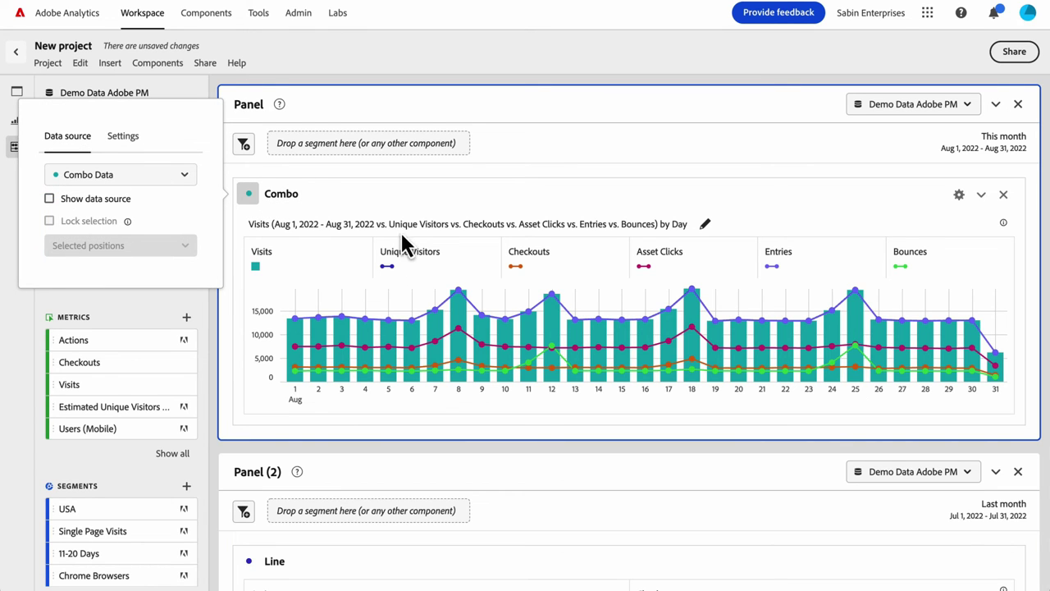
{"action": "left_click", "coordinate": [418, 216]}
{"action": "scroll", "coordinate": [423, 219], "scroll_direction": "down", "scroll_amount": 2}
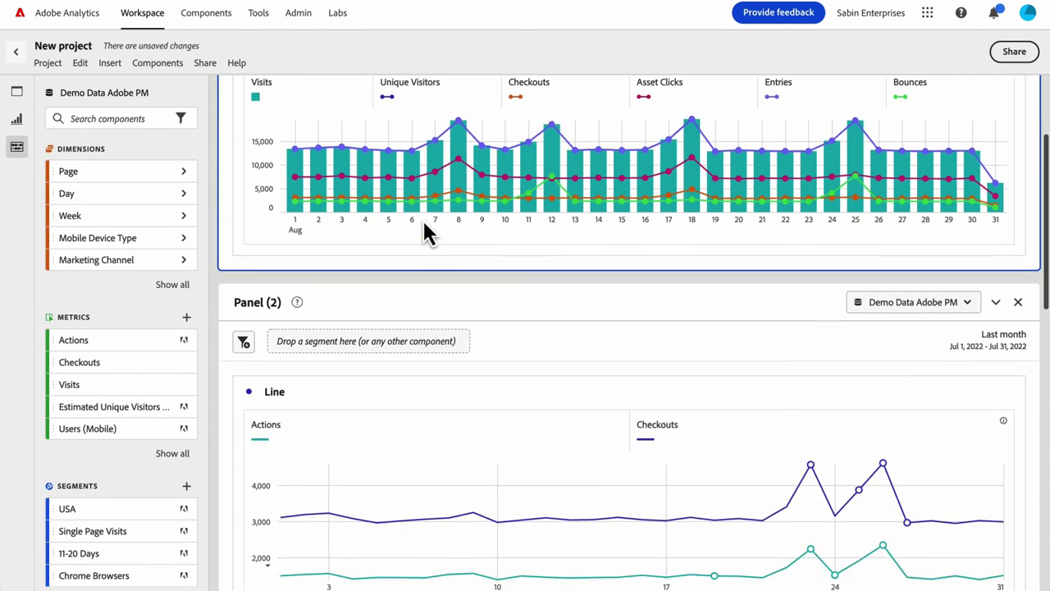
{"action": "scroll", "coordinate": [422, 219], "scroll_direction": "down", "scroll_amount": 5}
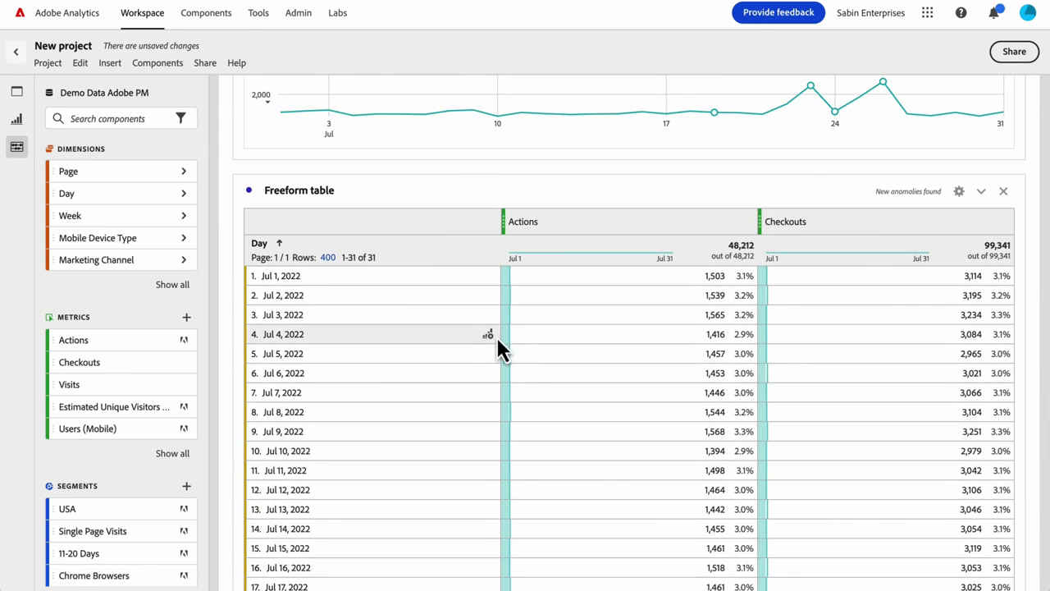
{"action": "scroll", "coordinate": [508, 320], "scroll_direction": "up", "scroll_amount": 2}
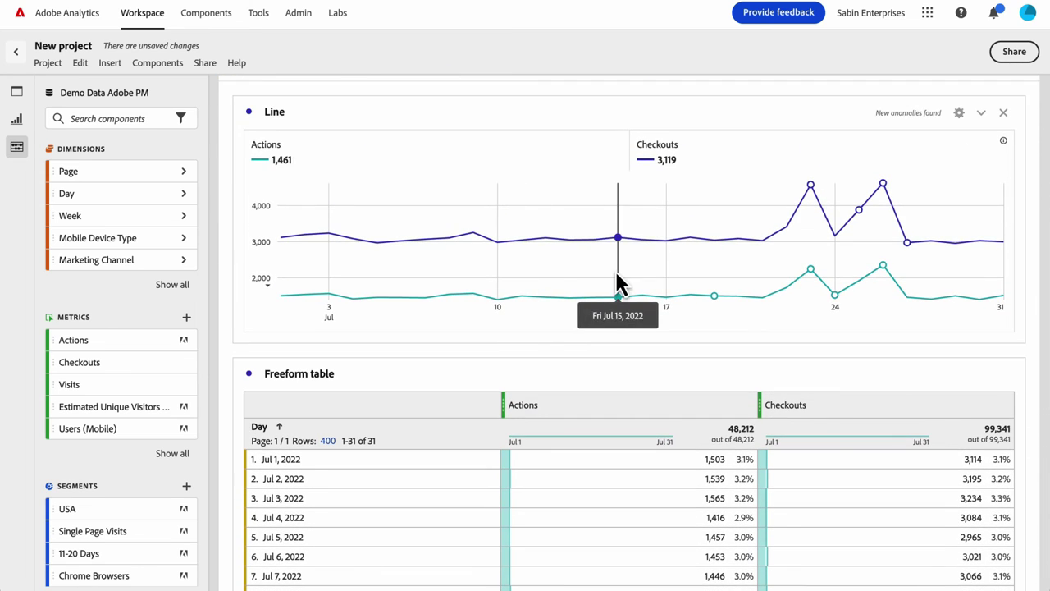
- Change Panel (2)'s Actions and Checkouts line chart visualization type to Combo
{"action": "left_click", "coordinate": [958, 115]}
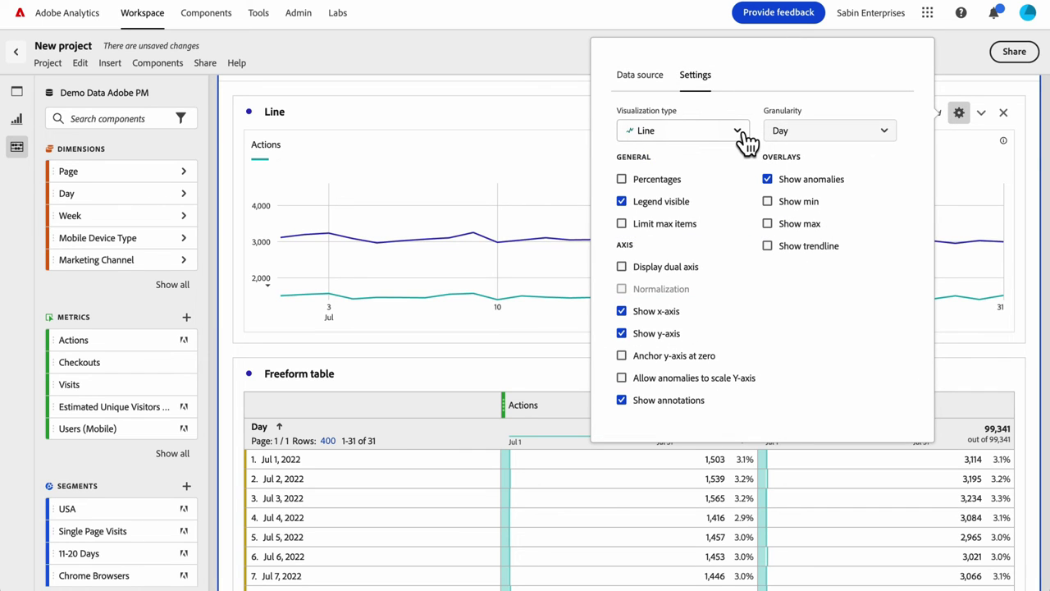
{"action": "left_click", "coordinate": [745, 140]}
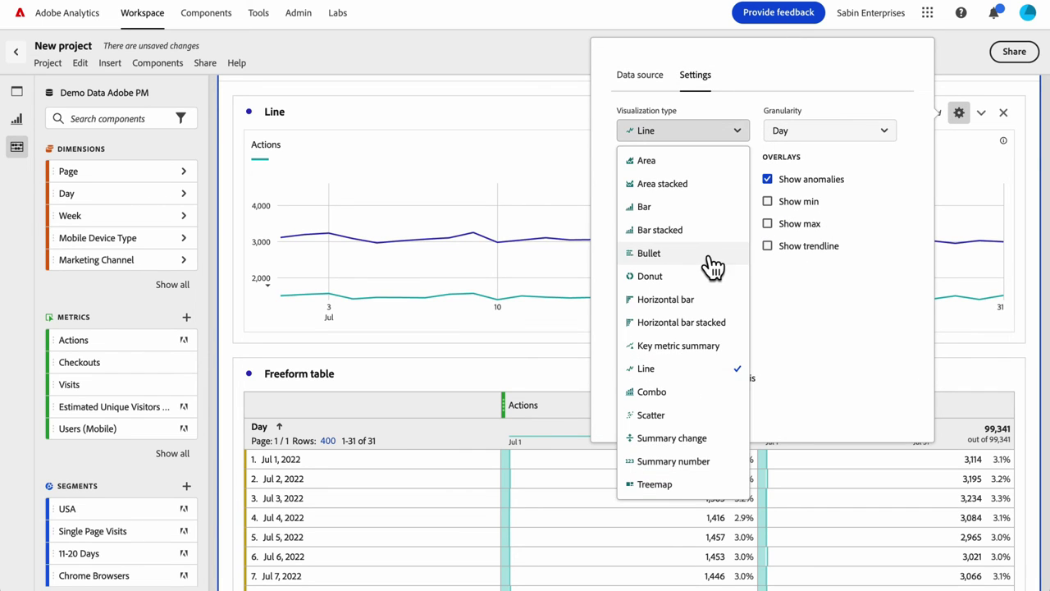
{"action": "left_click", "coordinate": [653, 392]}
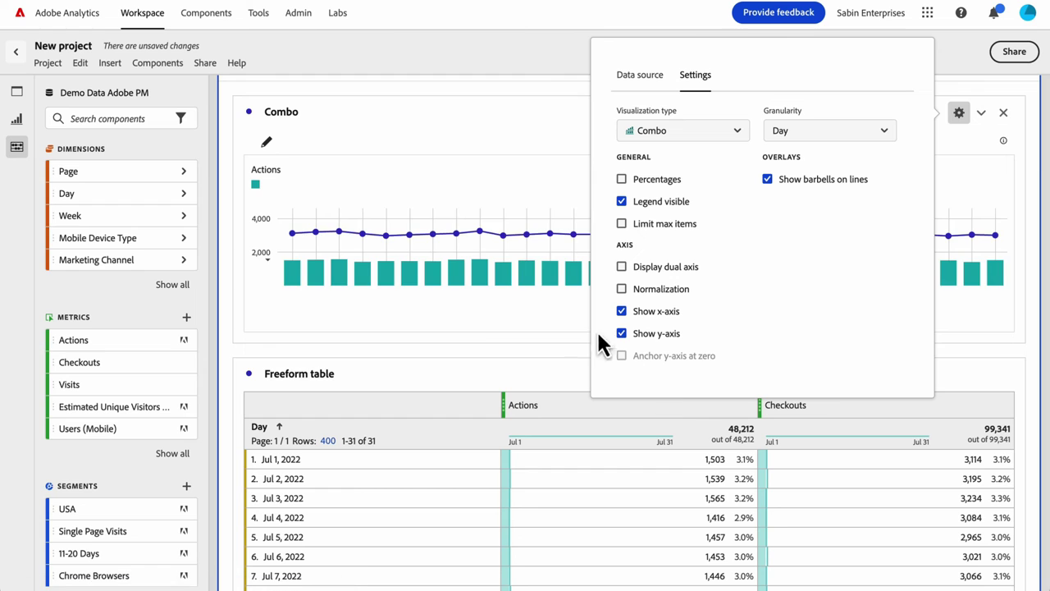
{"action": "left_click", "coordinate": [568, 337]}
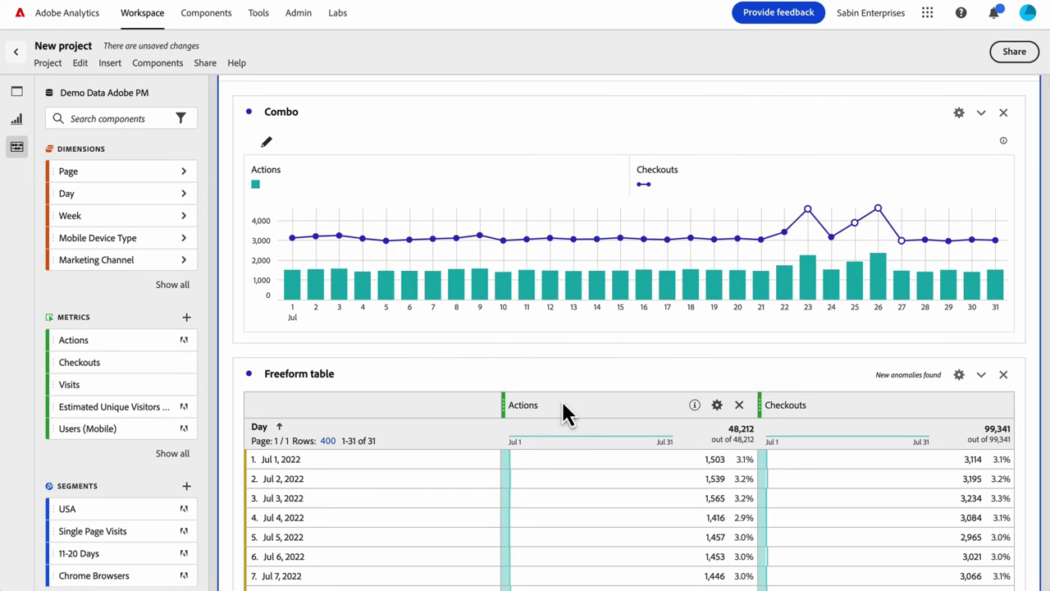
{"action": "mouse_move", "coordinate": [493, 307]}
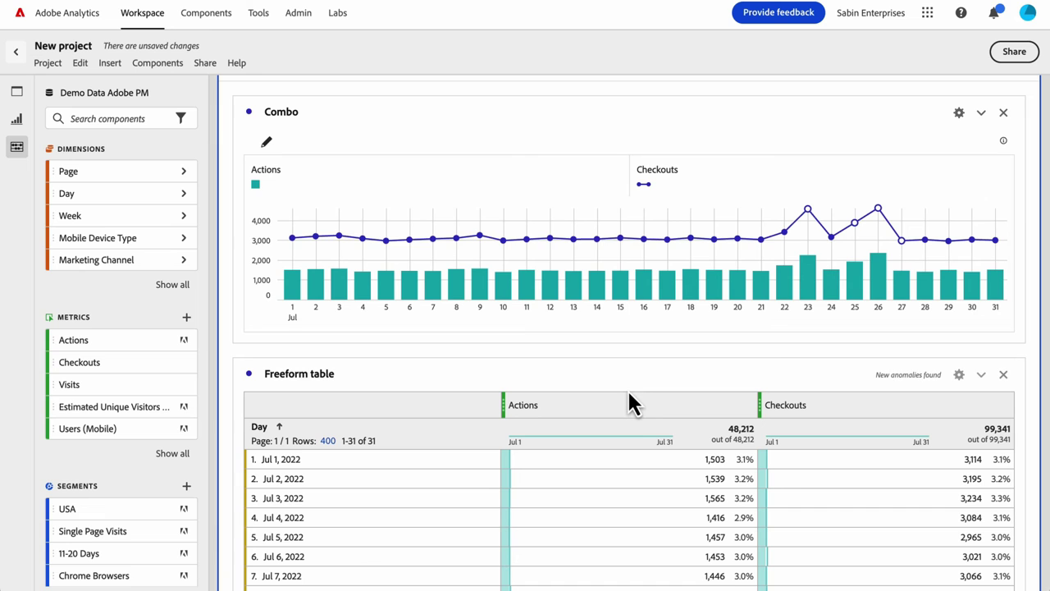
{"action": "scroll", "coordinate": [599, 373], "scroll_direction": "up", "scroll_amount": 1}
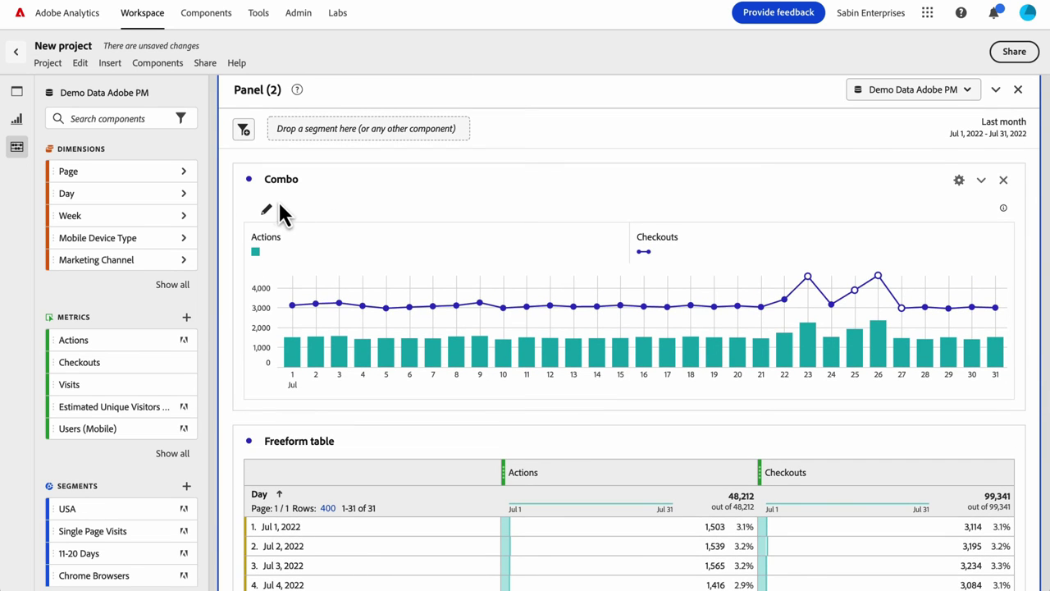
{"action": "left_click", "coordinate": [268, 210]}
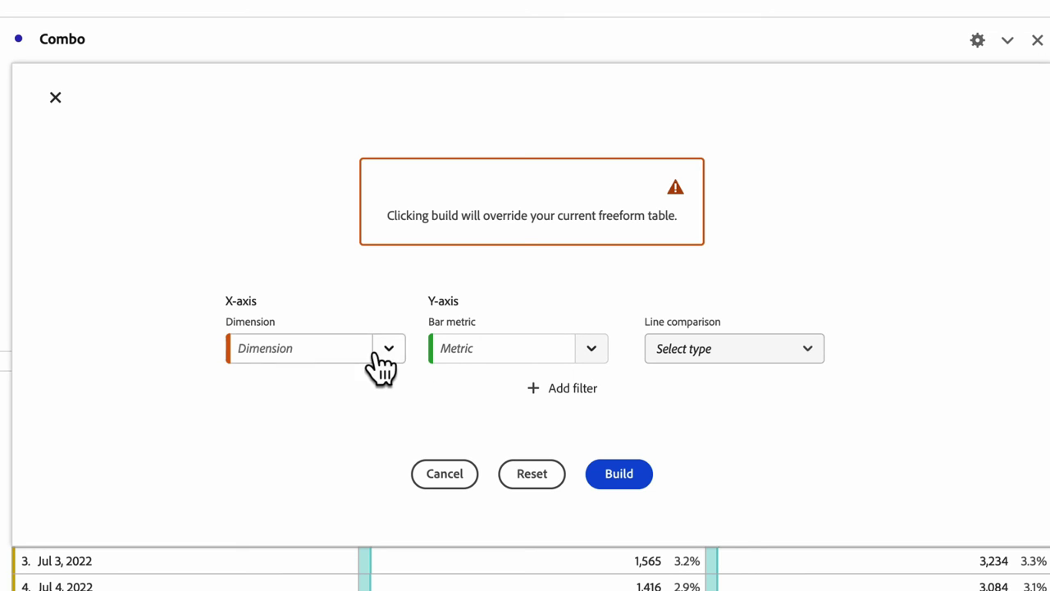
{"action": "left_click", "coordinate": [443, 474]}
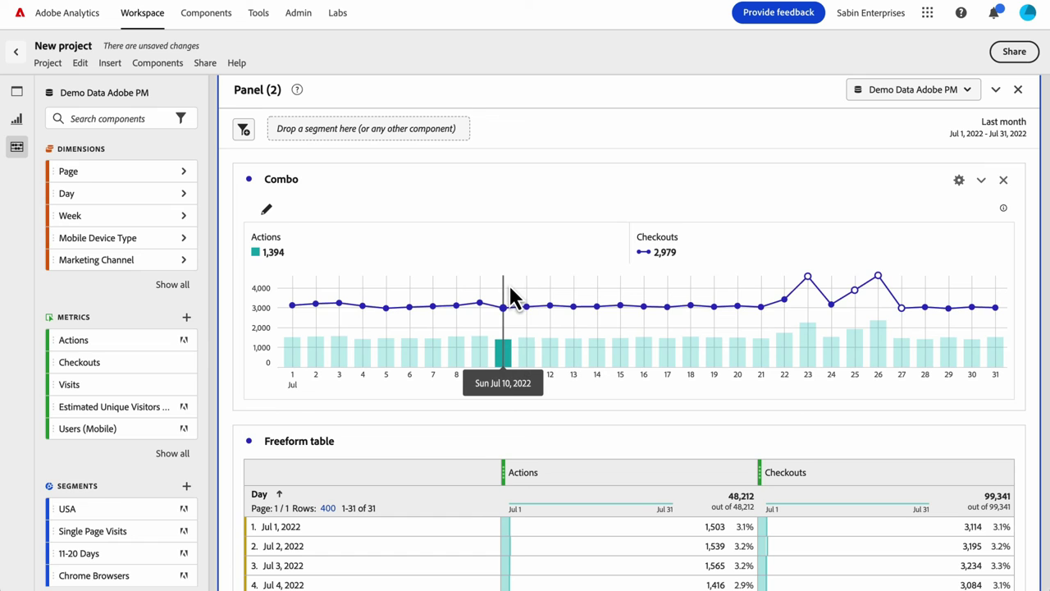
{"action": "scroll", "coordinate": [510, 295], "scroll_direction": "up", "scroll_amount": 2}
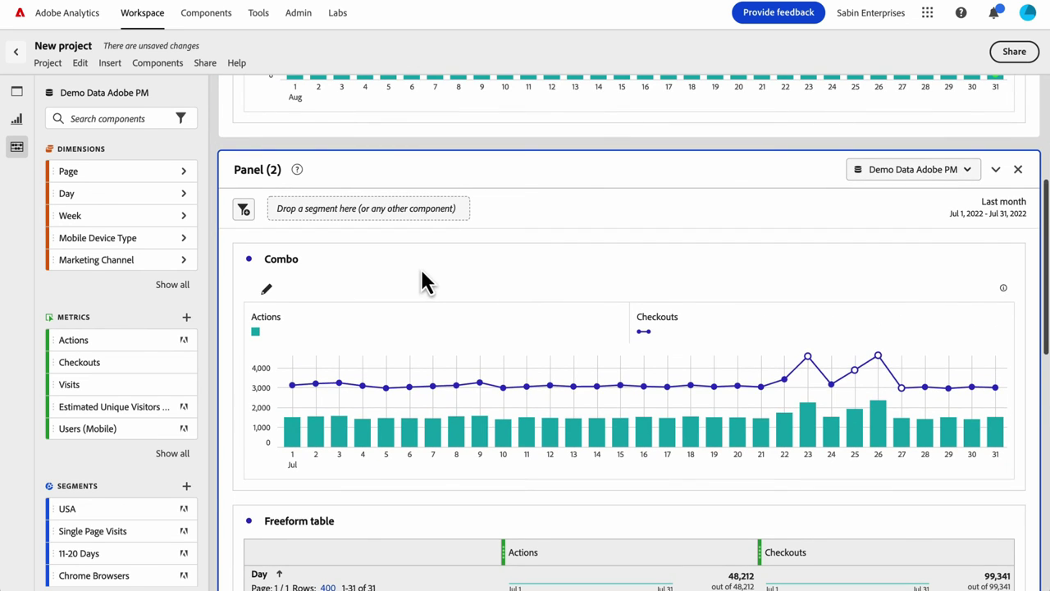
{"action": "scroll", "coordinate": [421, 268], "scroll_direction": "down", "scroll_amount": 1}
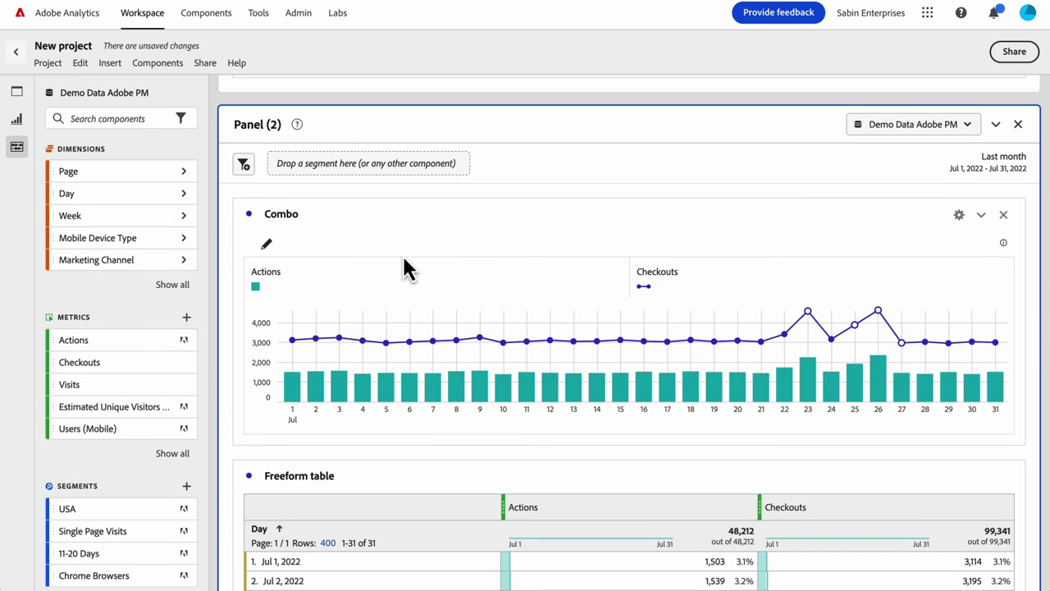
{"action": "scroll", "coordinate": [438, 233], "scroll_direction": "up", "scroll_amount": 6}
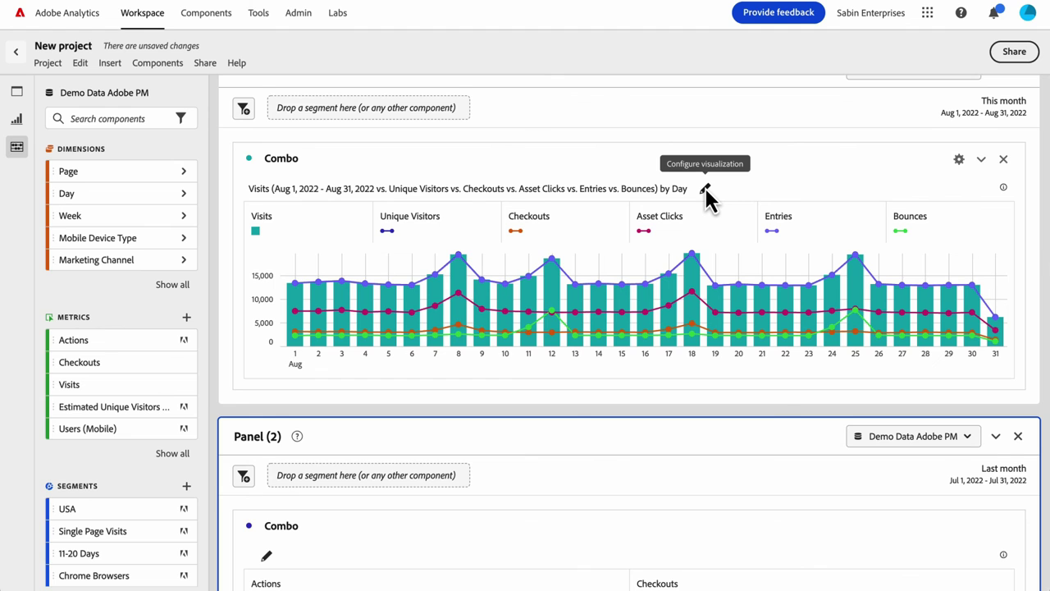
{"action": "scroll", "coordinate": [705, 186], "scroll_direction": "up", "scroll_amount": 1}
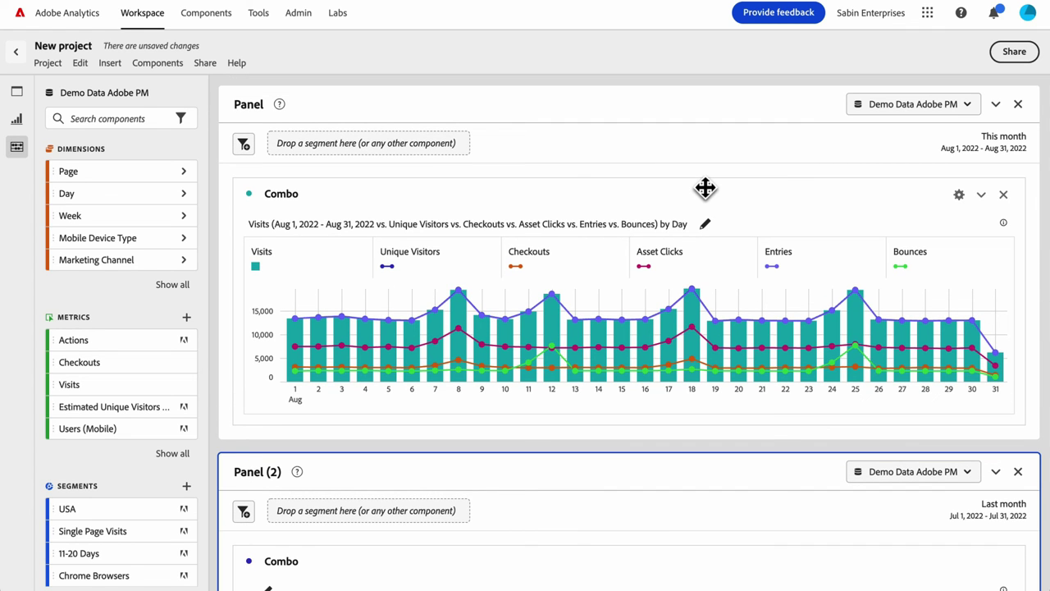